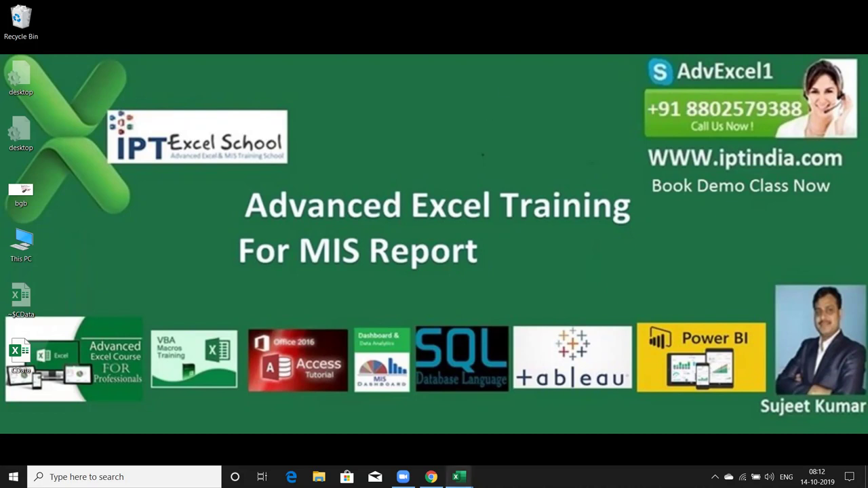
Bring the blank Book1 Excel workbook to the front from the taskbar.
mouse_move(459, 477)
left_click(483, 440)
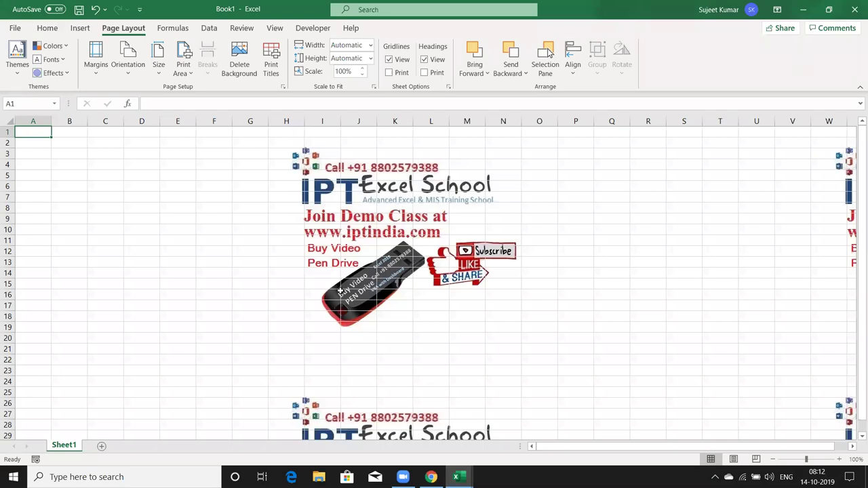
Enter the header 'Status' in cell A1.
left_click(39, 141)
left_click(34, 129)
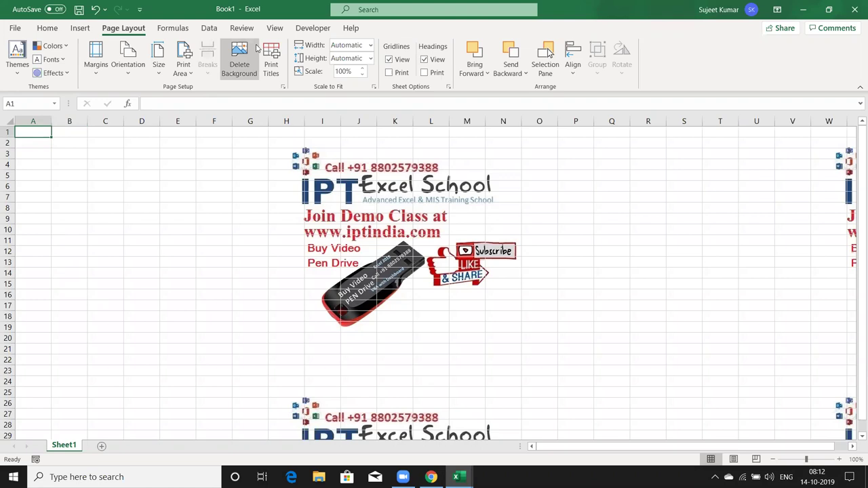
left_click(210, 29)
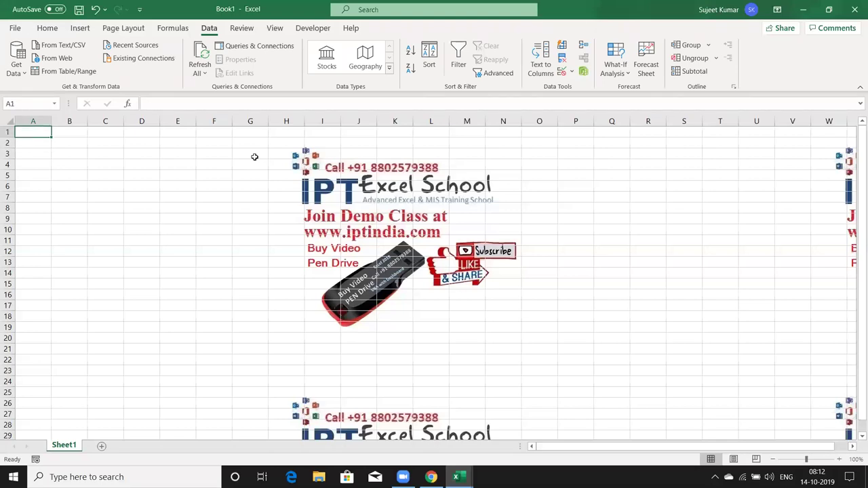
type("Stat")
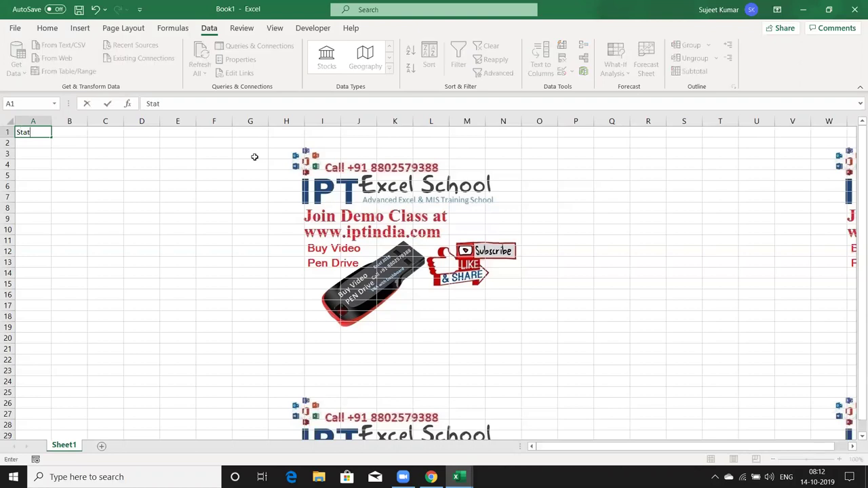
type("us")
key("Return")
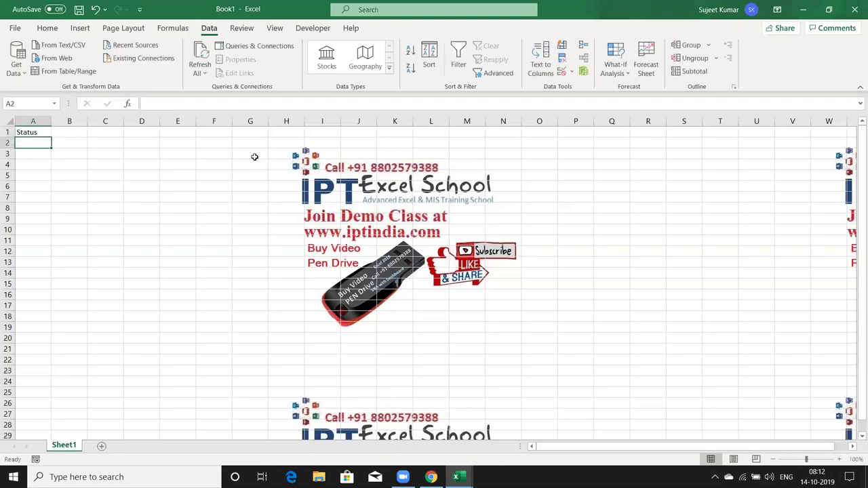
Enter the test value 'dmsdfk kdjf' in A2.
type("1446")
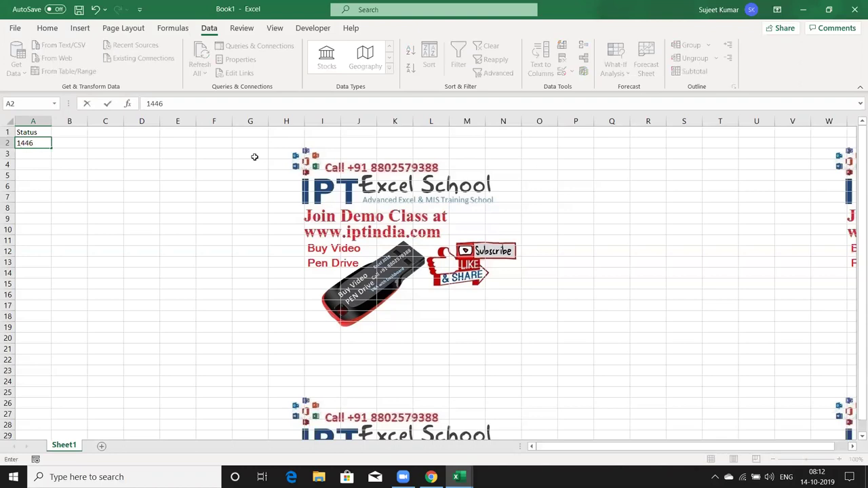
key("BackSpace")
key("BackSpace")
key("BackSpace")
key("BackSpace")
type("dmsdfk")
type(" kdjf")
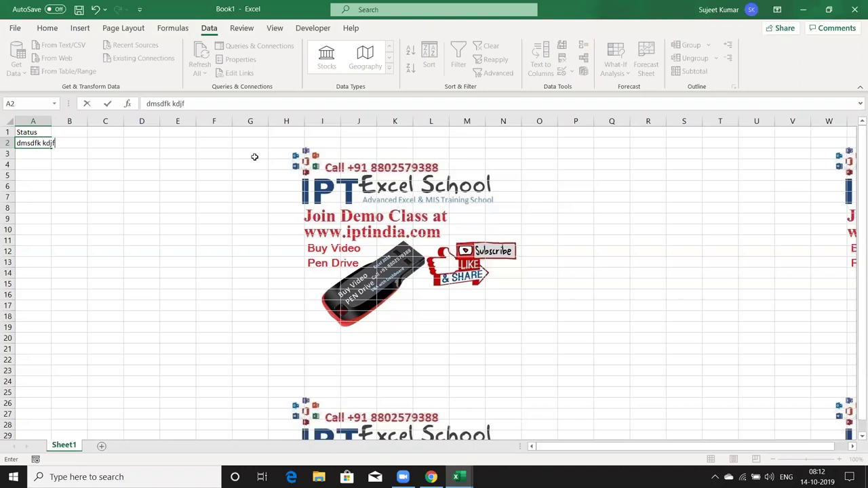
key("Return")
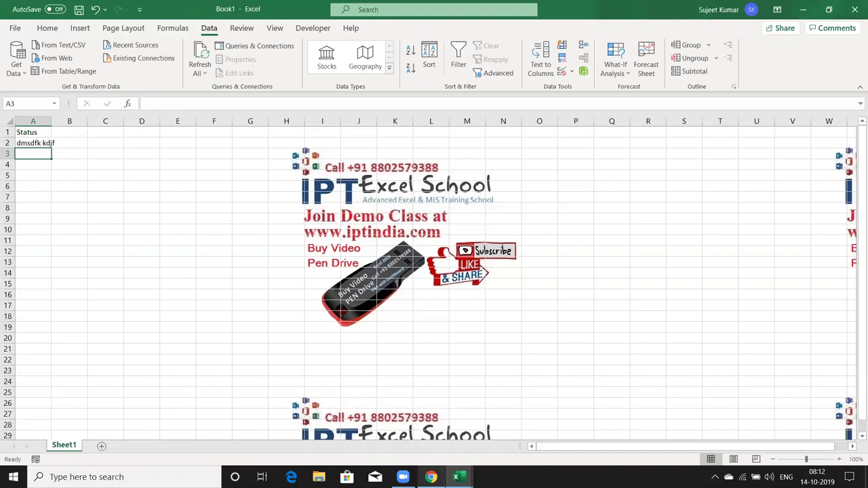
Close the LinkedIn chat popup in the browser and return to Excel.
left_click(431, 477)
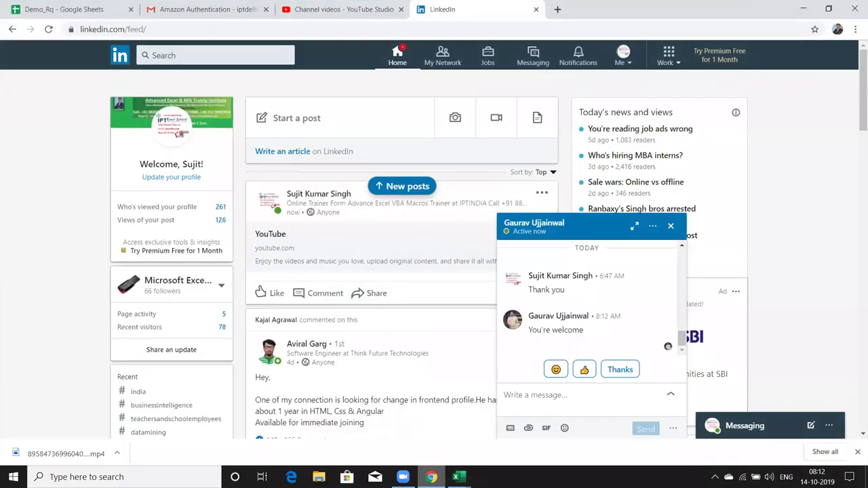
left_click(670, 227)
key("alt+Tab")
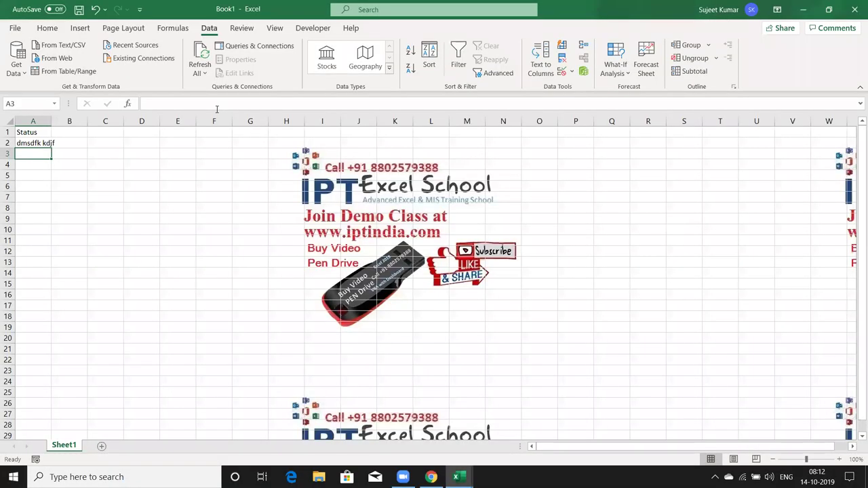
Delete 'dmsdfk kdjf' from A2 and cancel a second typed test value, leaving A2 empty.
left_click(37, 143)
key("Delete")
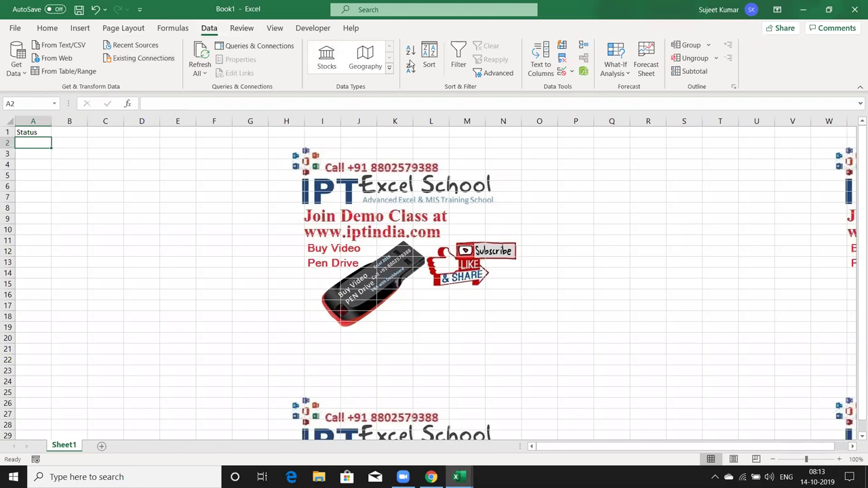
type("sdhfsdhfv")
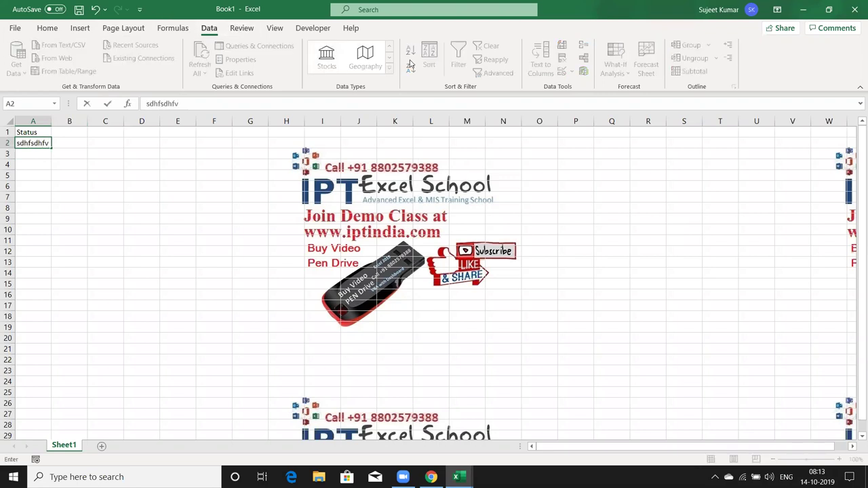
type(" sdf")
key("Escape")
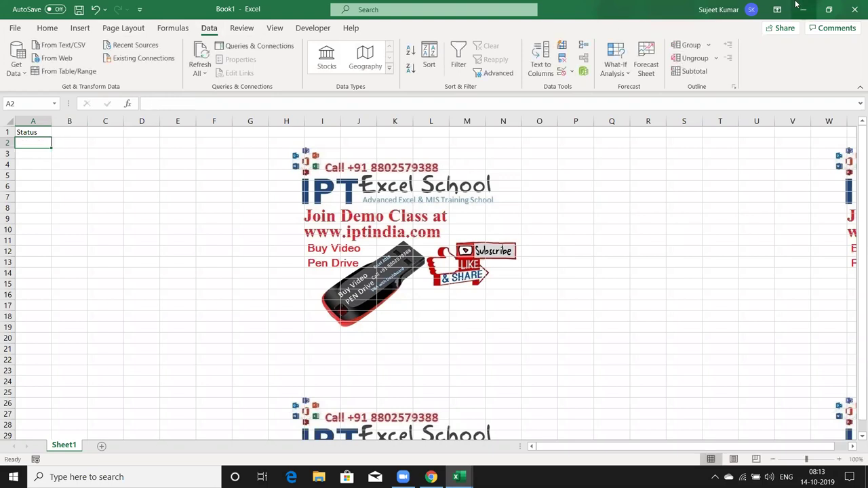
In Data Validation, choose Custom and enter =countif(A2,"* *")=0 as the formula for A2.
left_click(561, 72)
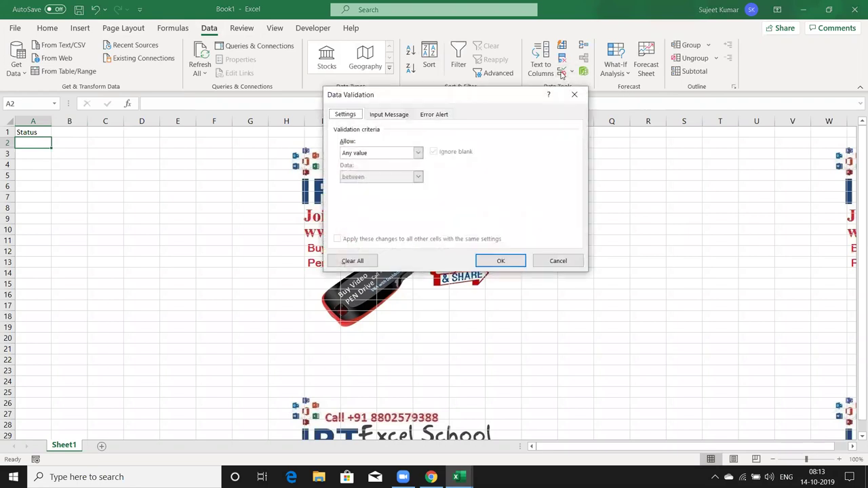
left_click(399, 153)
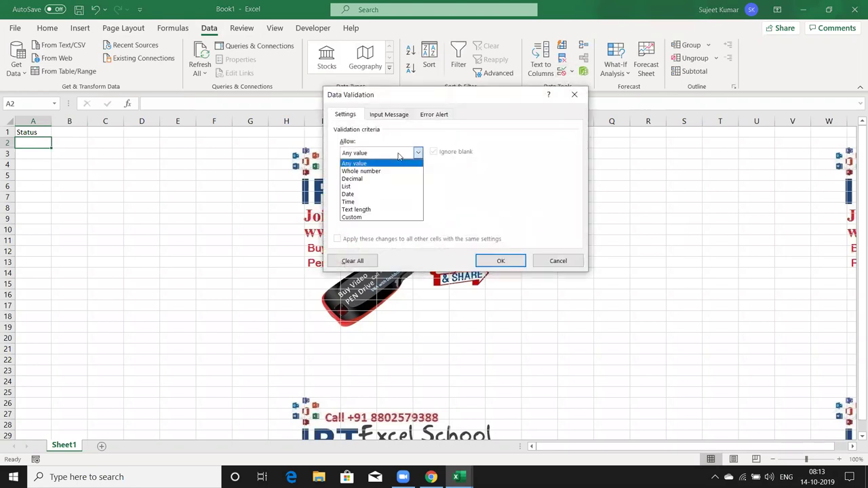
left_click(370, 217)
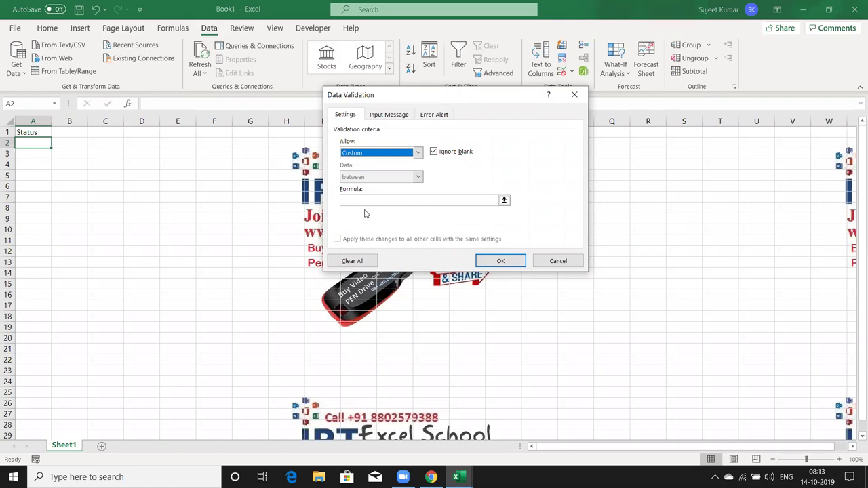
left_click(362, 202)
type("=count")
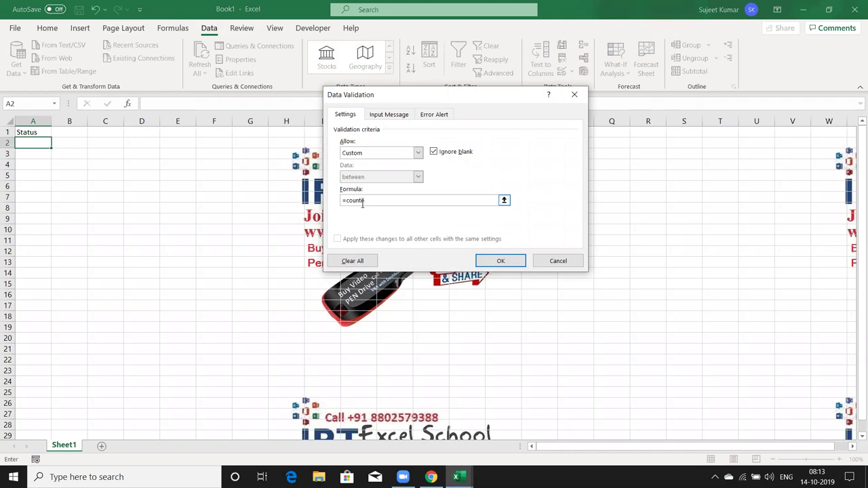
type("if(")
left_click(39, 143)
type(",")
type("\"*")
type(" *\")")
type("=0")
Set the error alert title 'Wrong Entry' and message 'Please Do not Enter Space in Cell', then confirm.
left_click(429, 115)
left_click(457, 169)
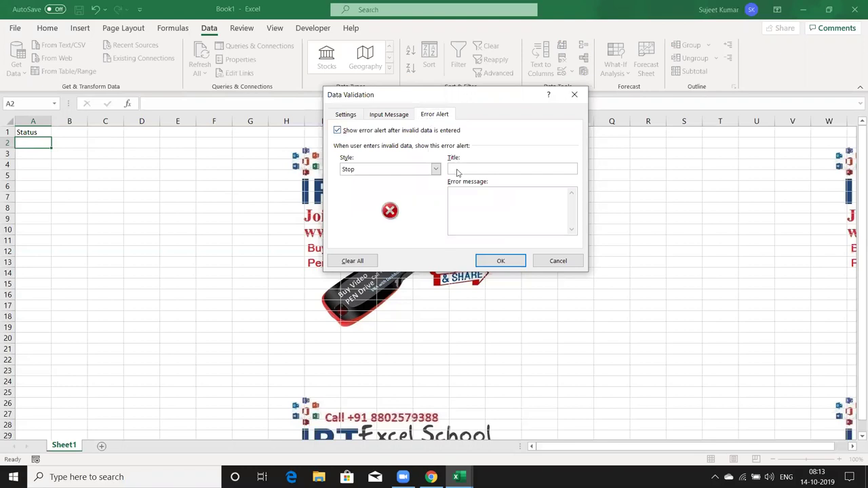
type("Wrong Entry")
key("Tab")
type("Please Do not Enter")
type(" Space in Cell")
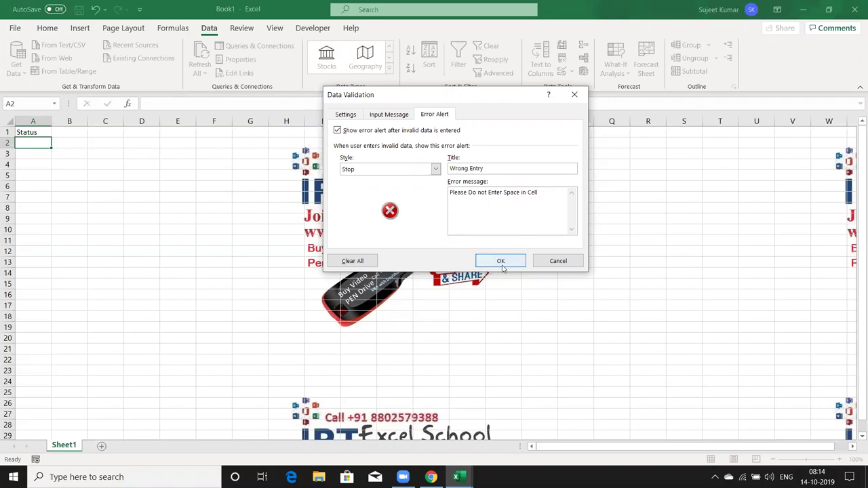
left_click(501, 264)
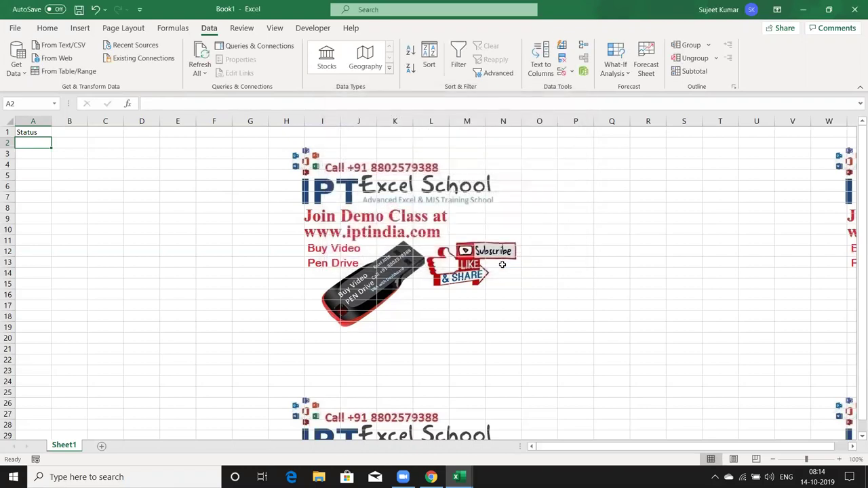
Copy A2 and paste only its Validation onto A3 and the cells below via Paste Special.
key("ctrl+c")
key("Down")
key("shift+Down")
key("shift+Down")
key("shift+Down")
key("shift+Down")
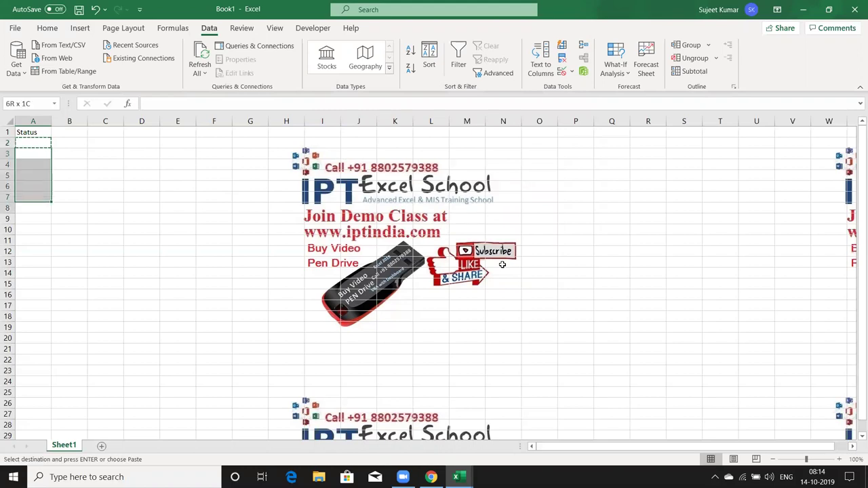
key("shift+Down")
key("shift+Down")
key("shift+Down")
key("shift+Down")
key("shift+Down")
key("shift+Down")
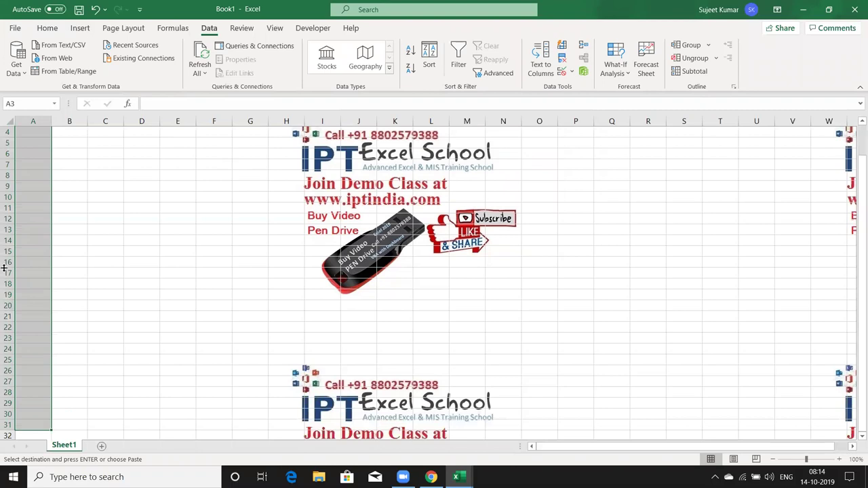
right_click(30, 254)
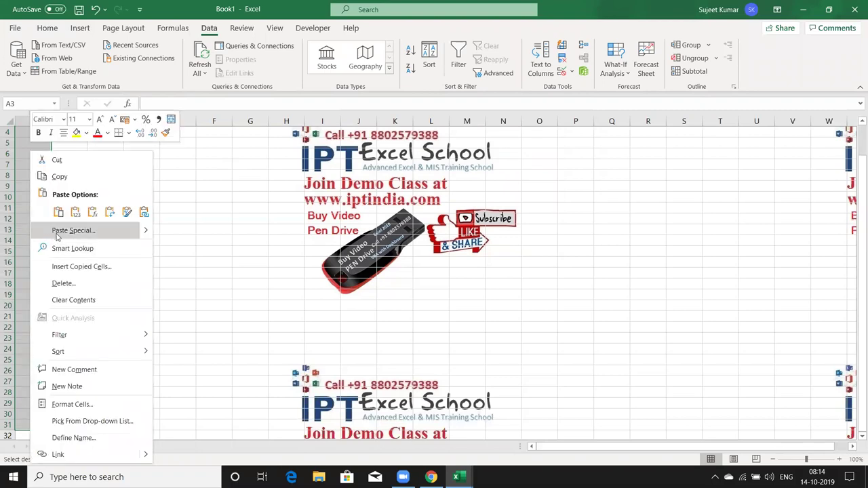
left_click(57, 237)
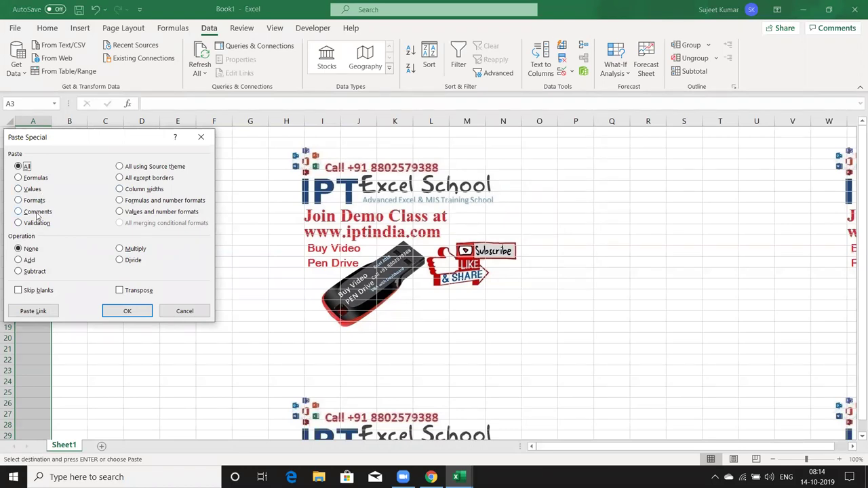
left_click(38, 223)
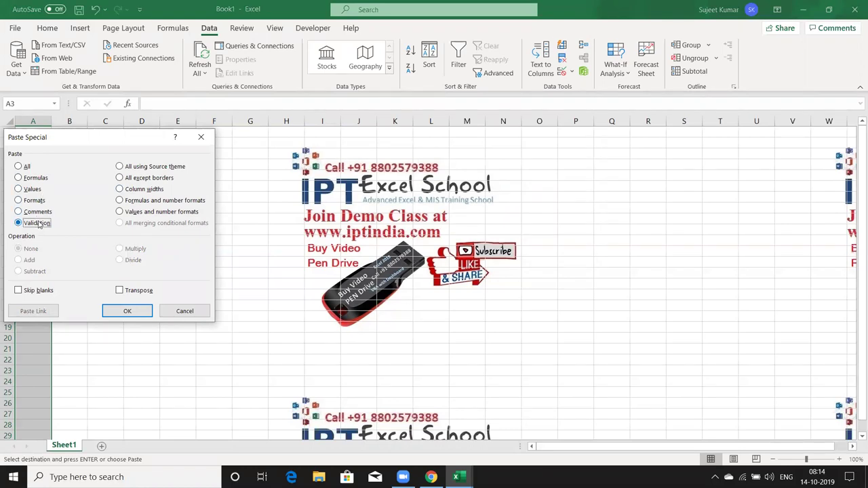
left_click(127, 311)
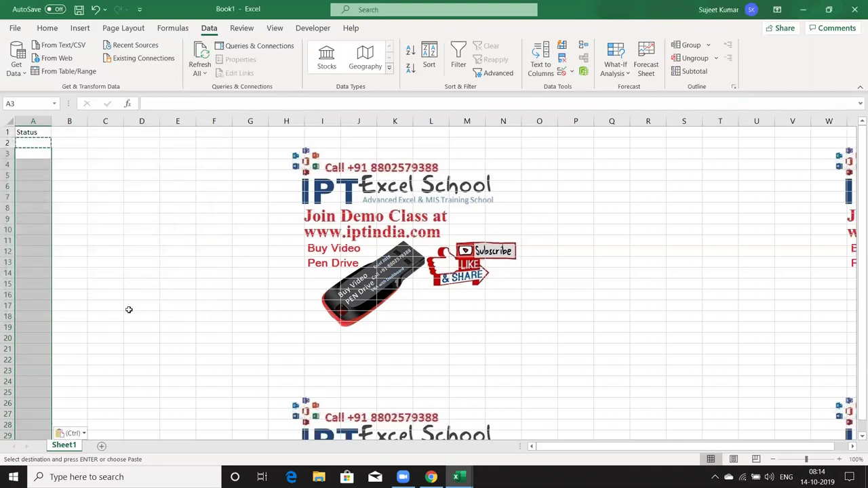
Test the rule with 'sadsa', the rejected 'asda asd', and 'asdsa14' in A2:A4.
left_click(33, 142)
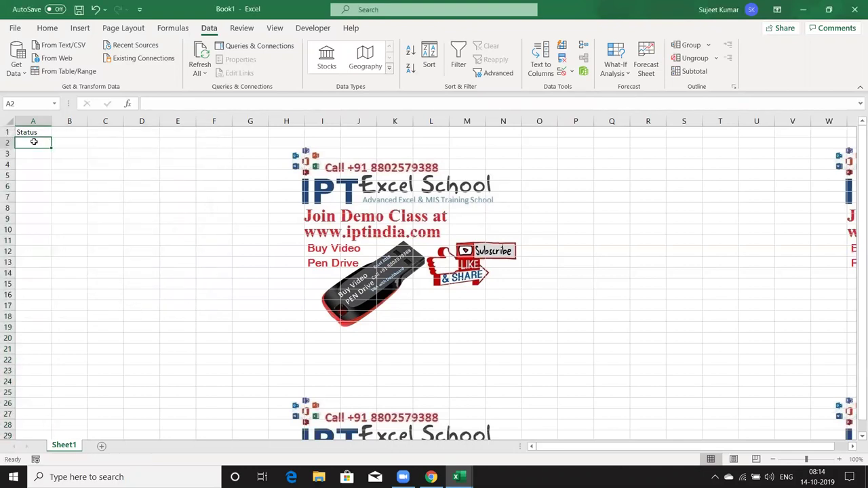
type("sadsa")
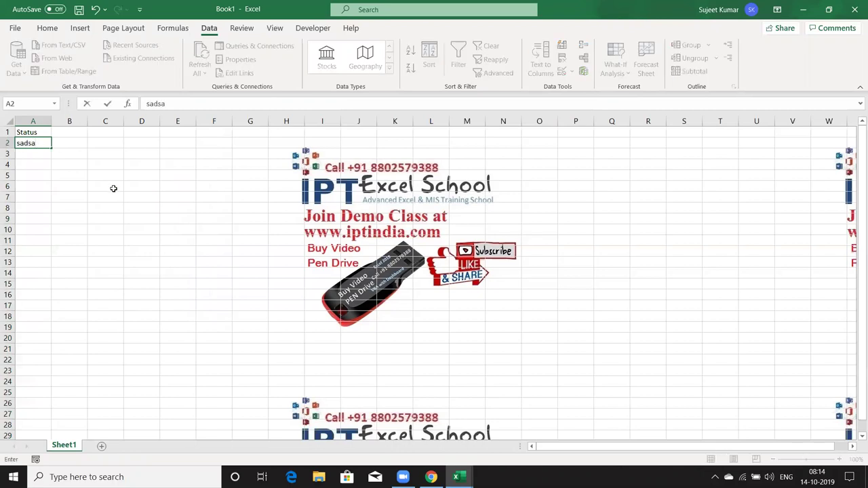
key("Return")
type("asda")
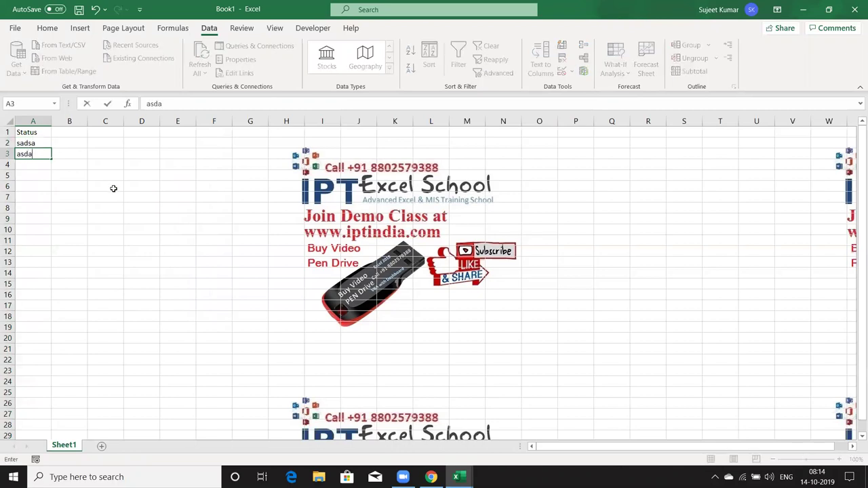
type(" asd")
key("Return")
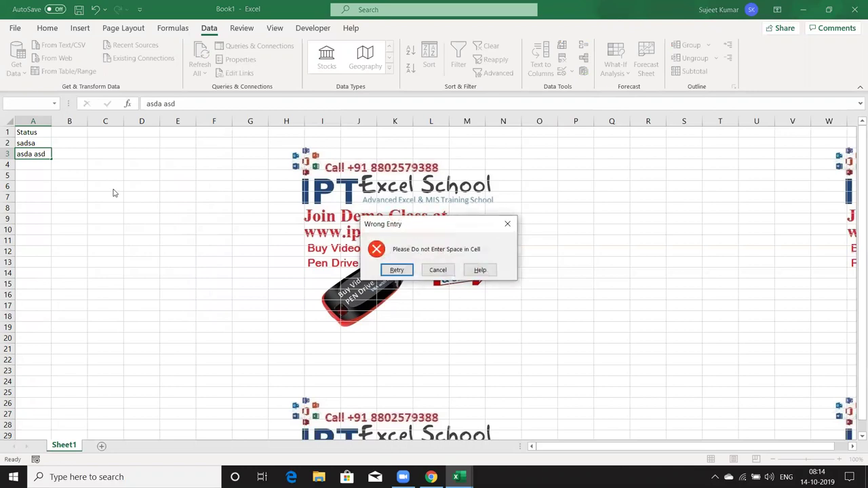
key("Escape")
key("Down")
type("asdsa")
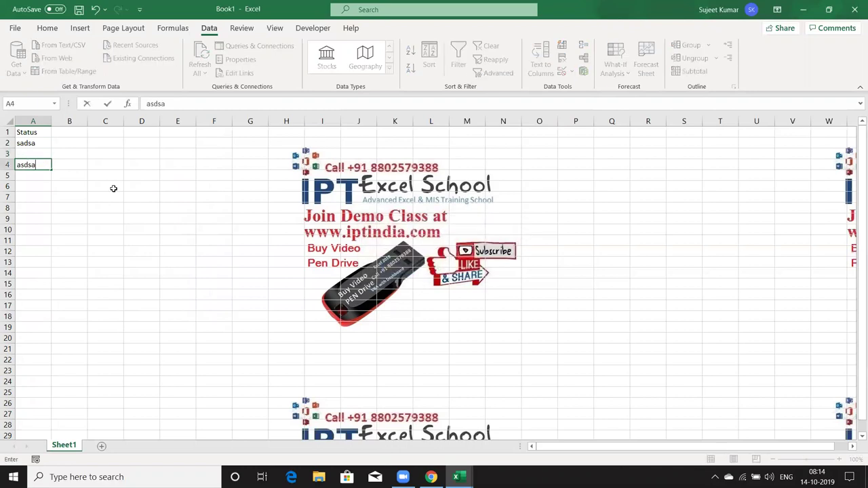
type("14")
key("Return")
Discard a rejected spaced entry in A5, then clear all of column A.
key("ctrl+apostrophe")
key("BackSpace")
key("BackSpace")
key("BackSpace")
type("ads")
key("F2")
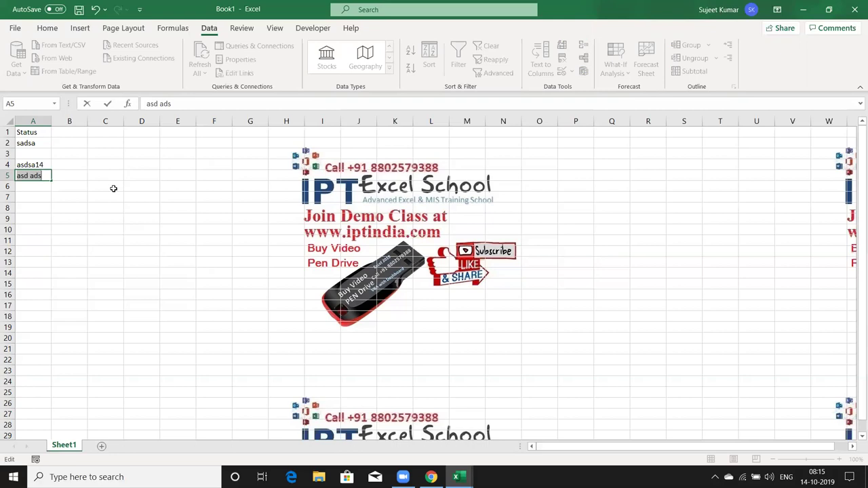
key("ctrl+Return")
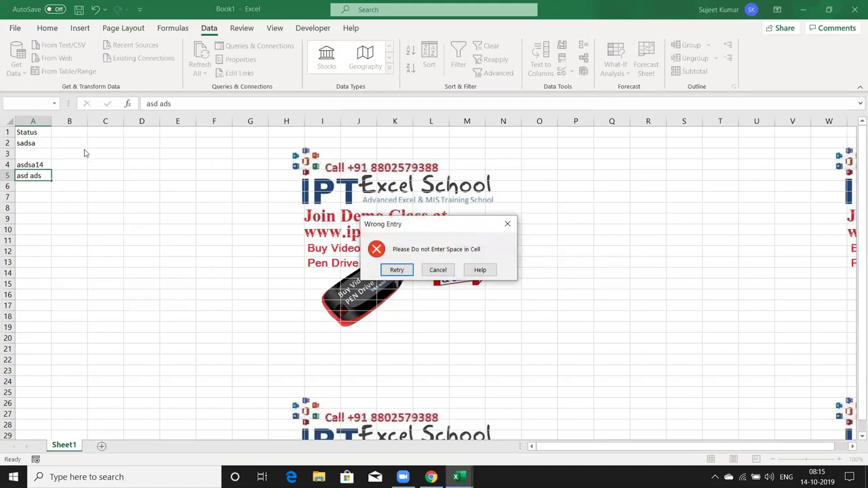
key("Escape")
left_click(31, 121)
key("Delete")
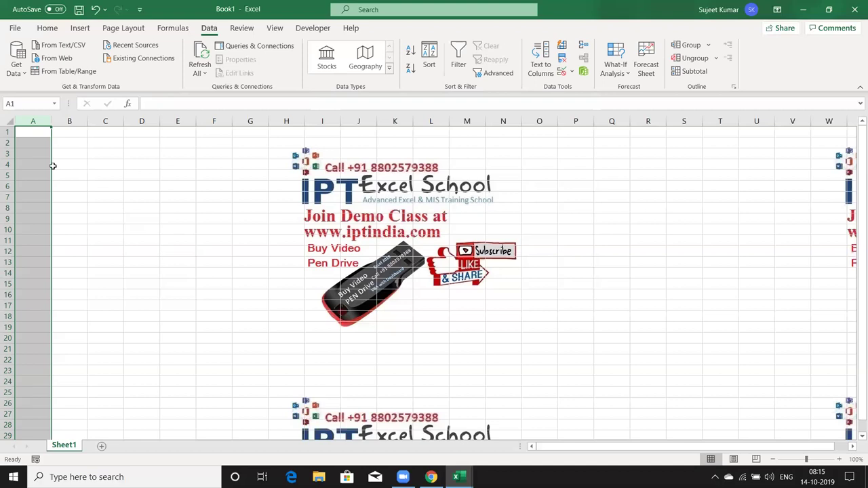
left_click(62, 142)
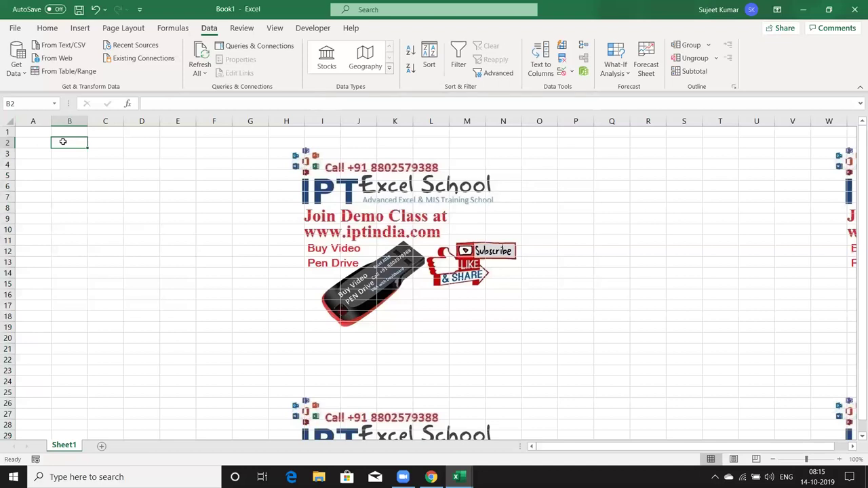
type("12.")
key("BackSpace")
type("16")
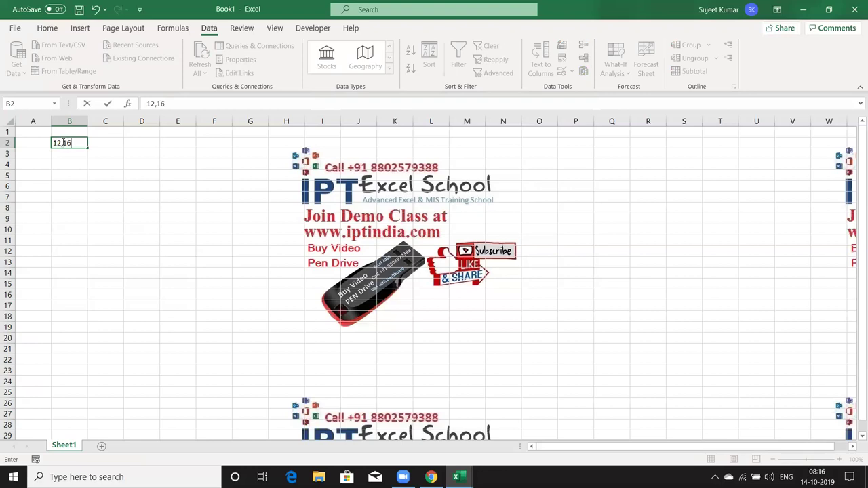
type(",5,7,")
type("18")
key("Return")
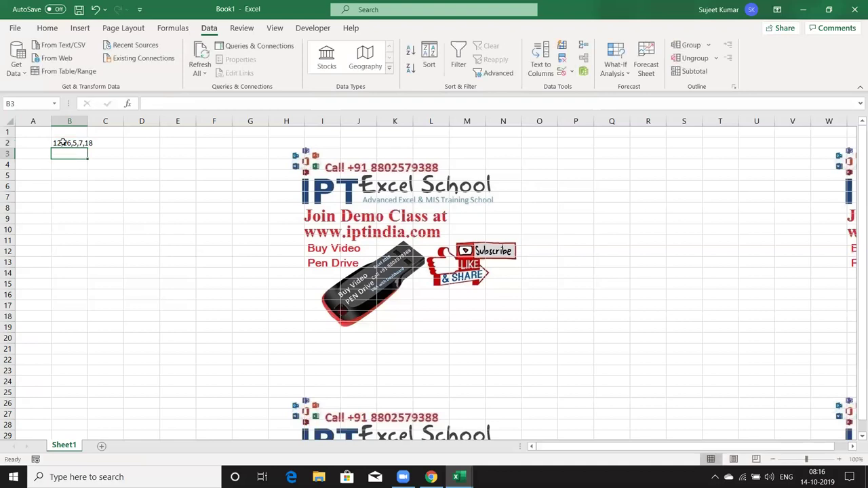
type("5")
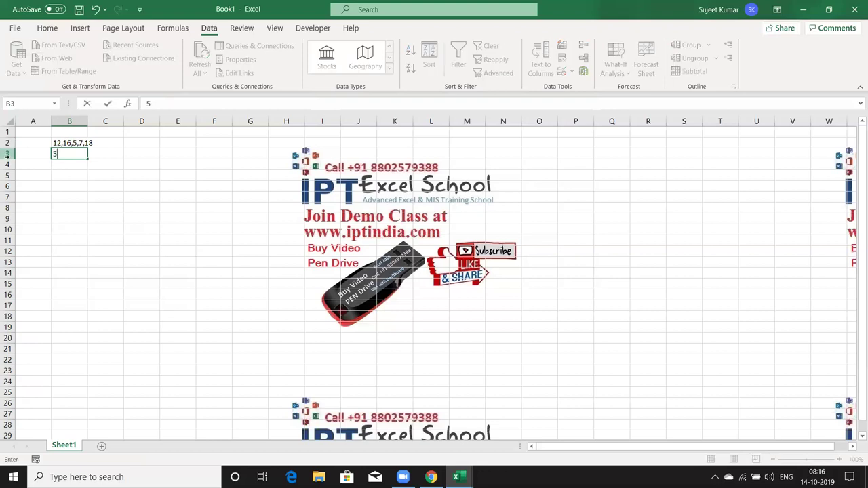
type(",7,")
type("12,16,18")
key("Return")
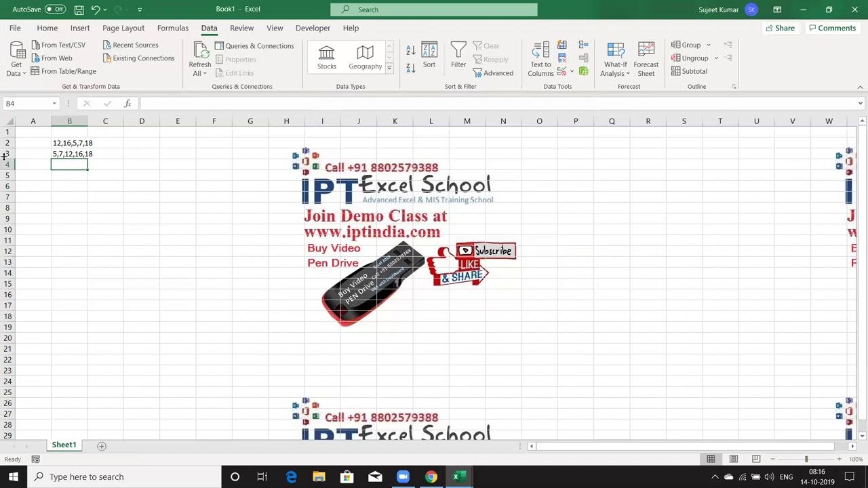
key("Up")
key("Up")
key("shift+Down")
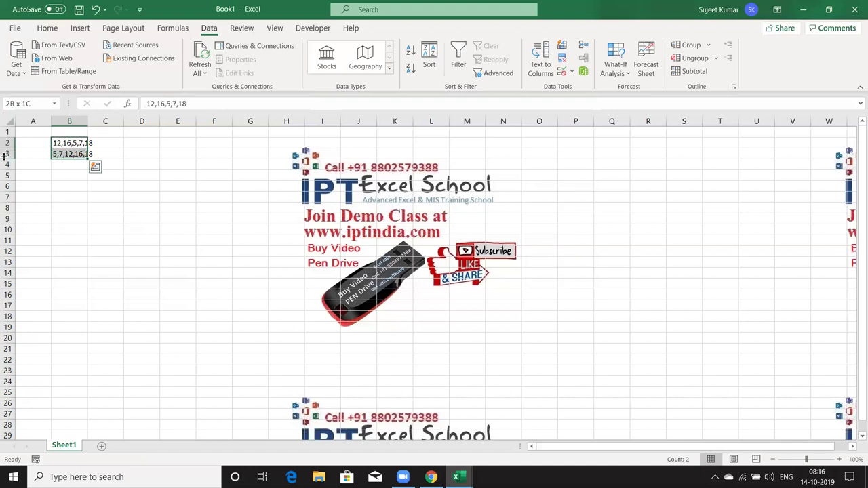
key("Delete")
key("Down")
key("Up")
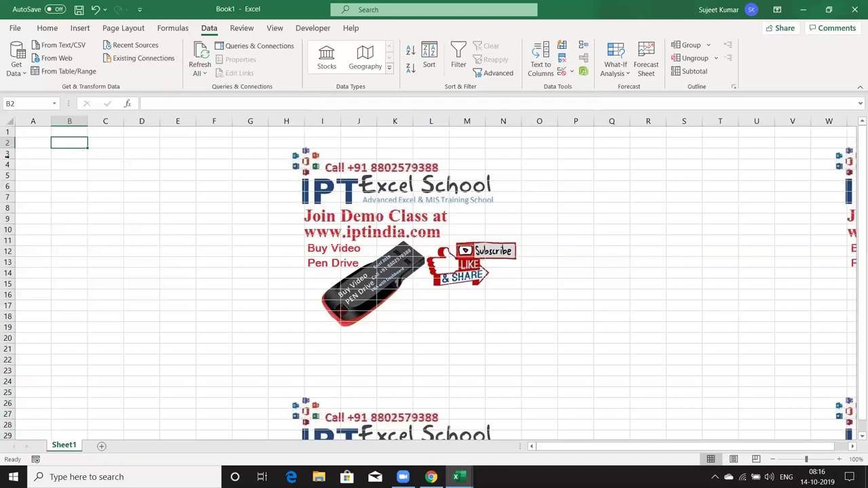
Enter 1, 2, 3, 4 across B2:E2.
type("1")
key("Tab")
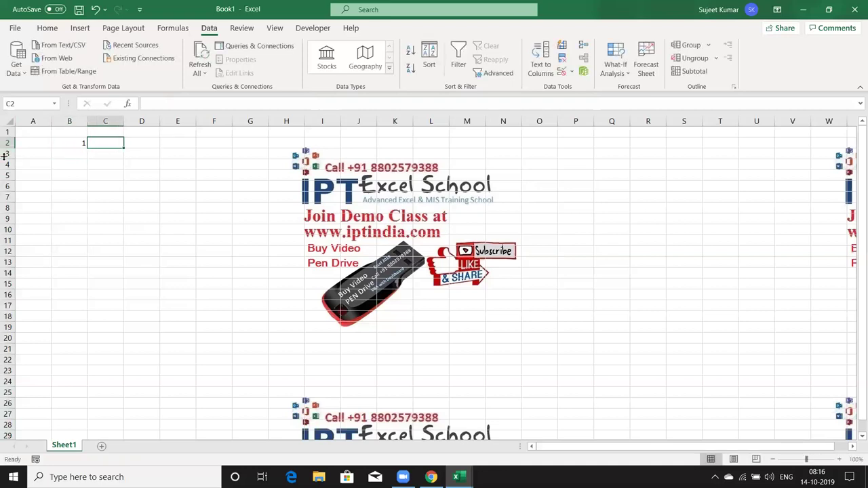
type("2")
key("Tab")
type("3")
key("Tab")
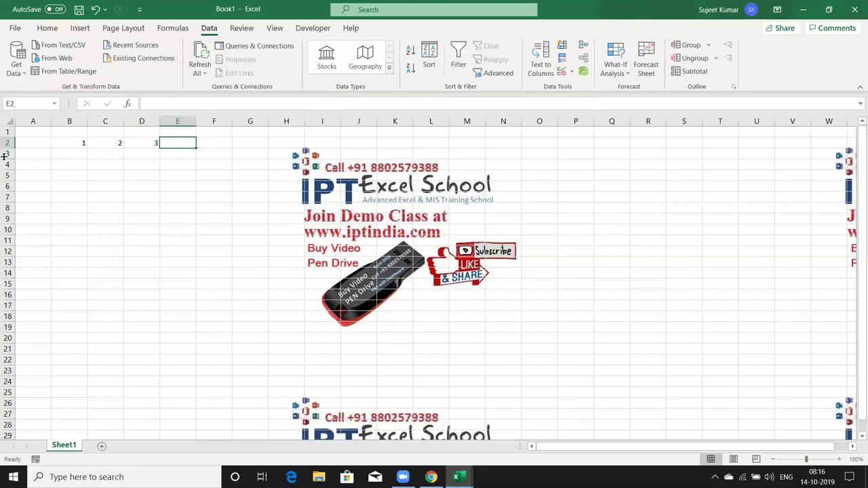
type("4")
key("Tab")
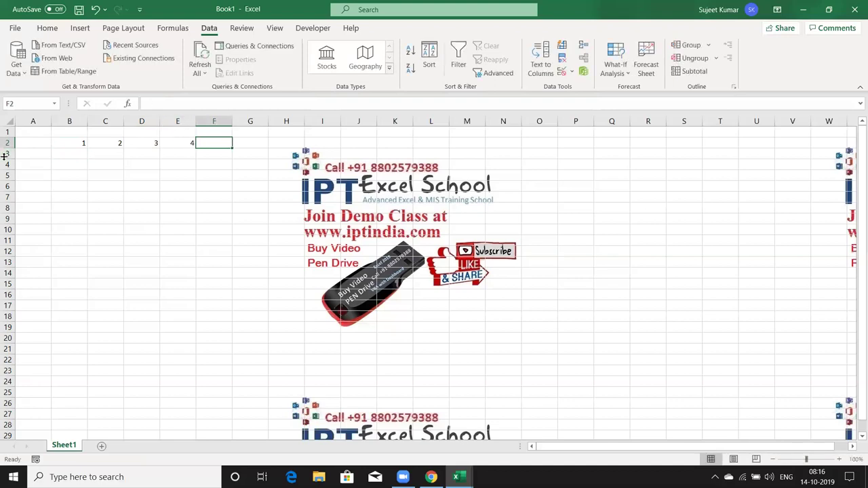
Select B3:E3 and enter the array formula ={1,2,3,4} with Ctrl+Shift+Enter.
key("Left")
key("Left")
key("Left")
key("Down")
key("Left")
key("shift+Right")
key("shift+Right")
key("shift+Right")
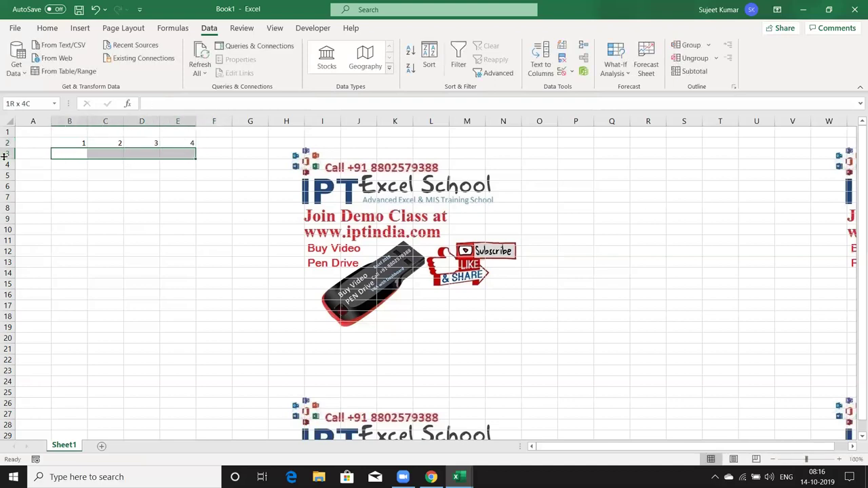
type("={1,")
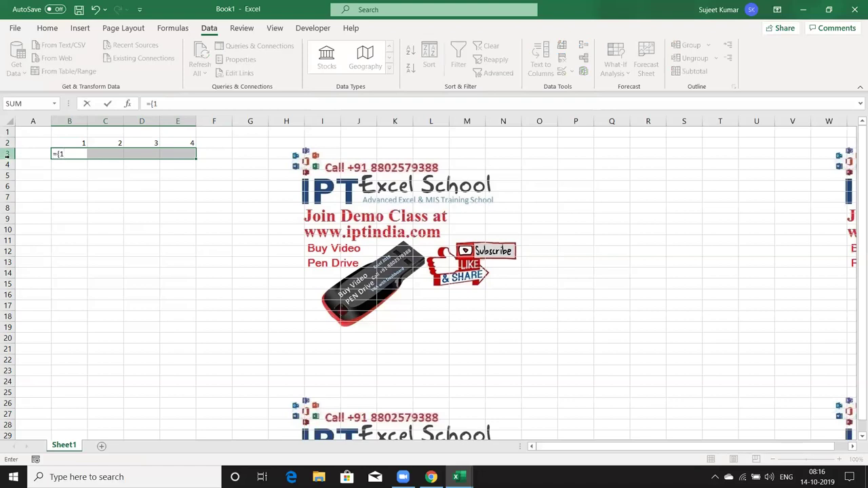
type("2,3,4}")
key("ctrl+shift+Return")
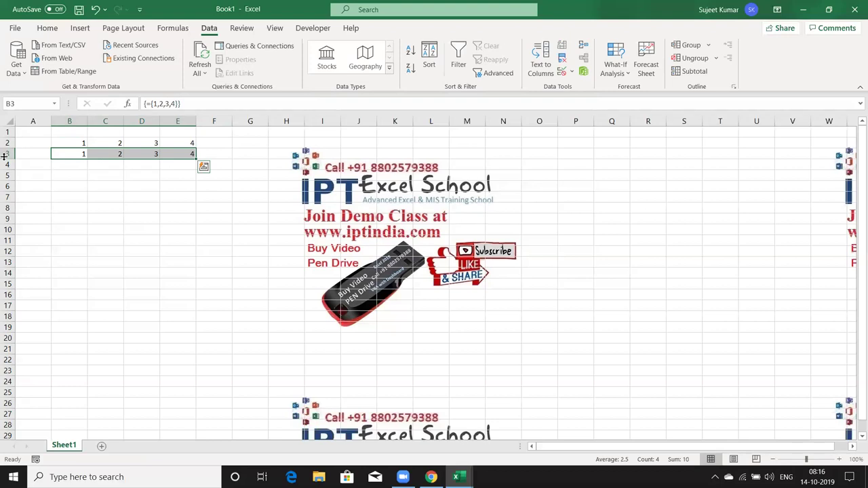
key("Down")
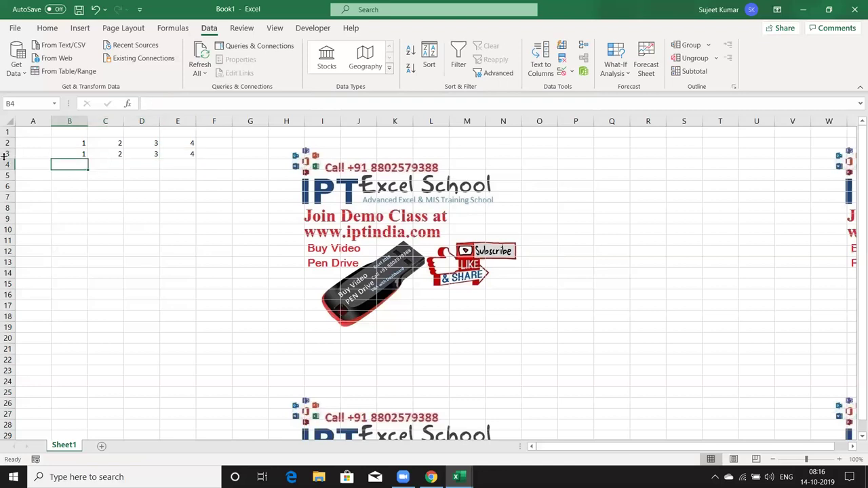
key("Left")
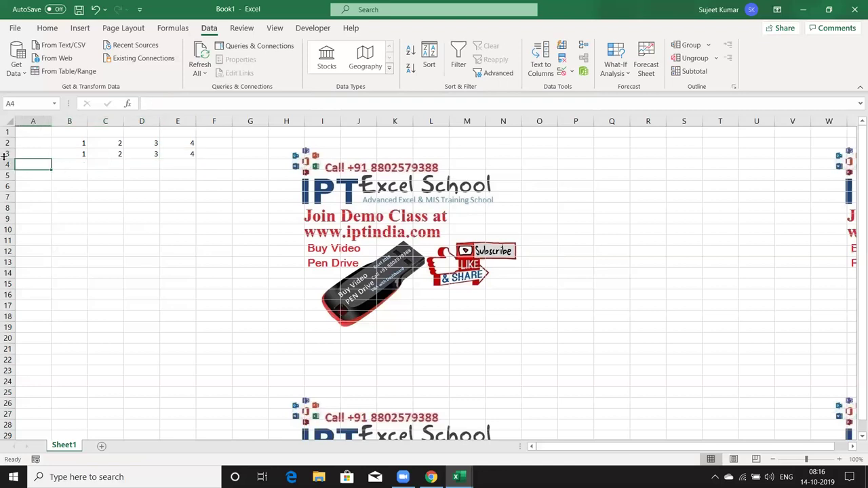
Type a name in A4 and spell its letters one per cell across B5:F5.
type("Sujeet")
key("Tab")
key("Down")
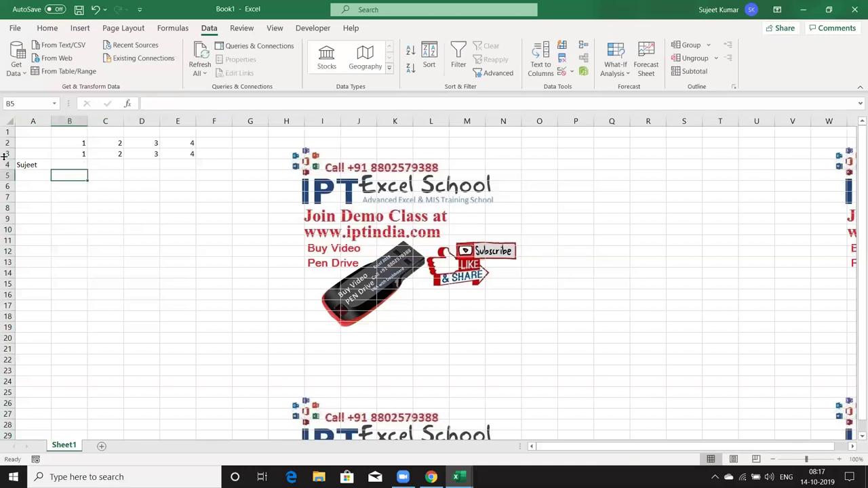
type("S")
key("Tab")
type("J")
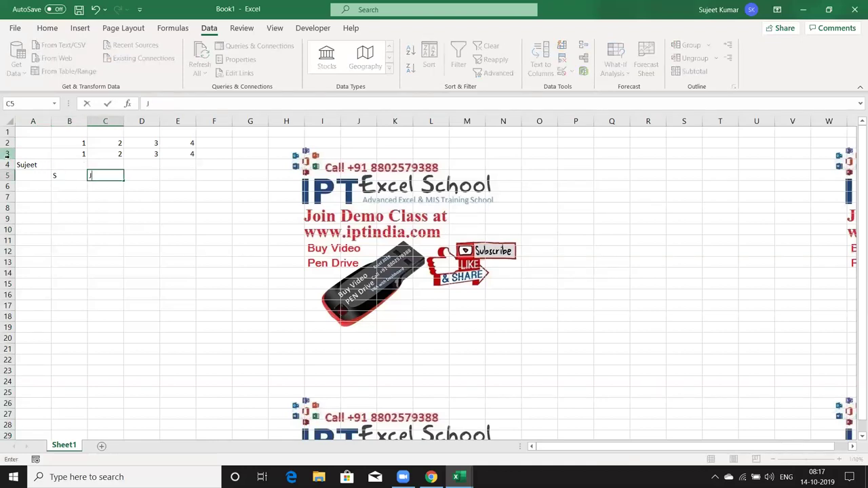
key("Tab")
type("E")
key("Tab")
type("E")
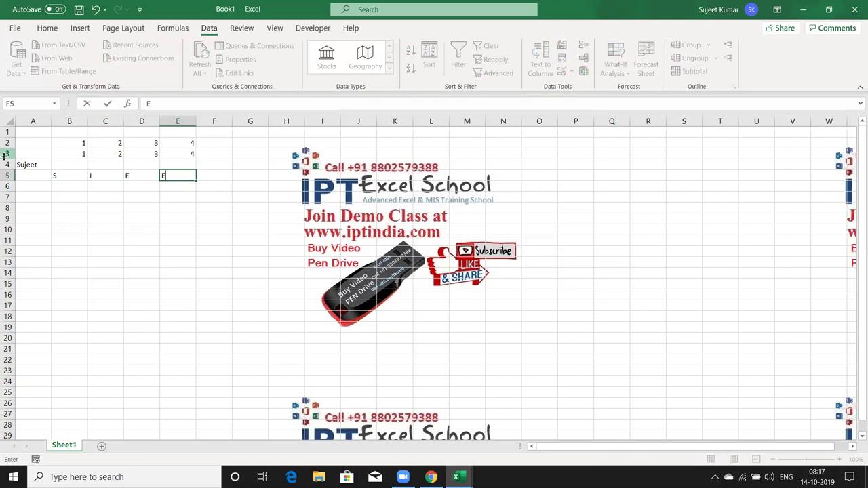
key("Tab")
type("T")
key("Return")
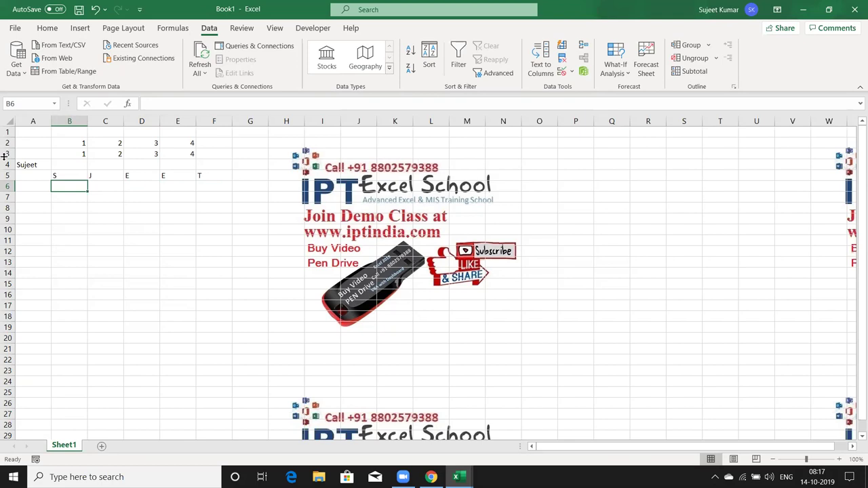
Enter =MID(A4,1,1) in B6 and =MID(A4,2,1) in C6.
type("=mid")
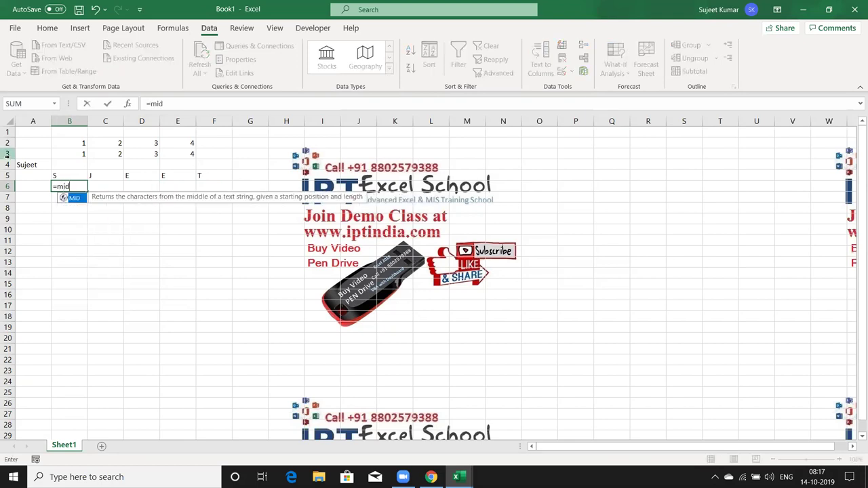
key("Tab")
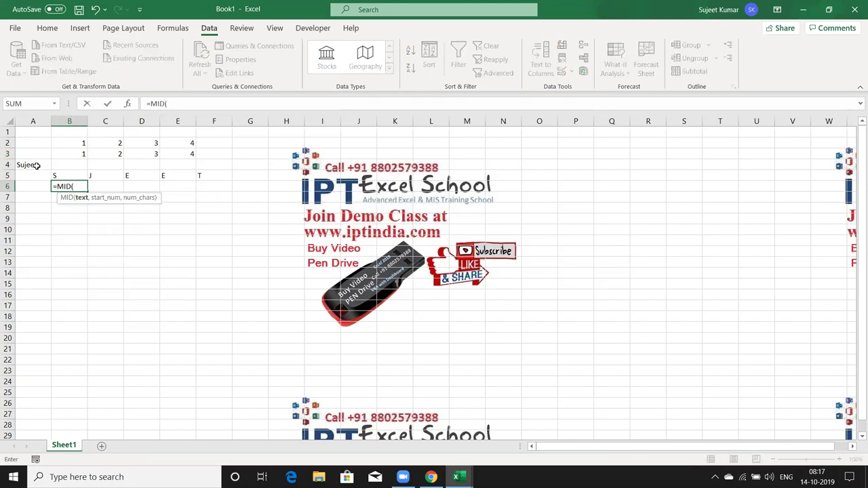
left_click(36, 167)
type(",")
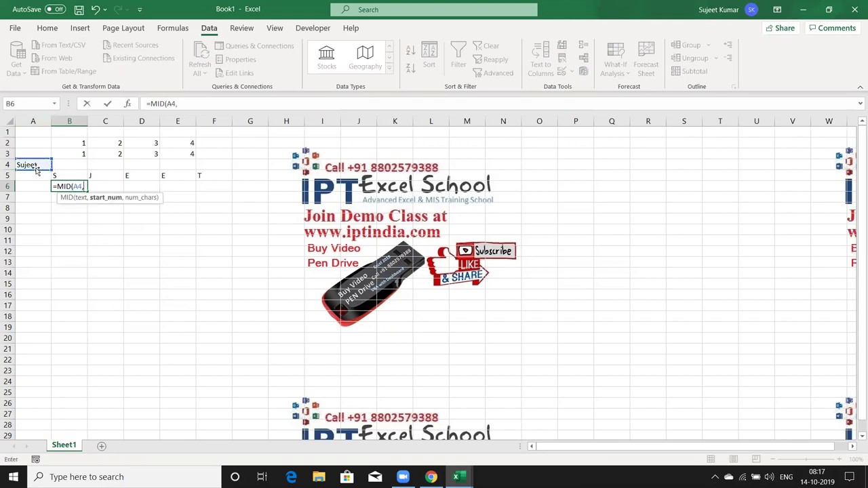
type("1,1")
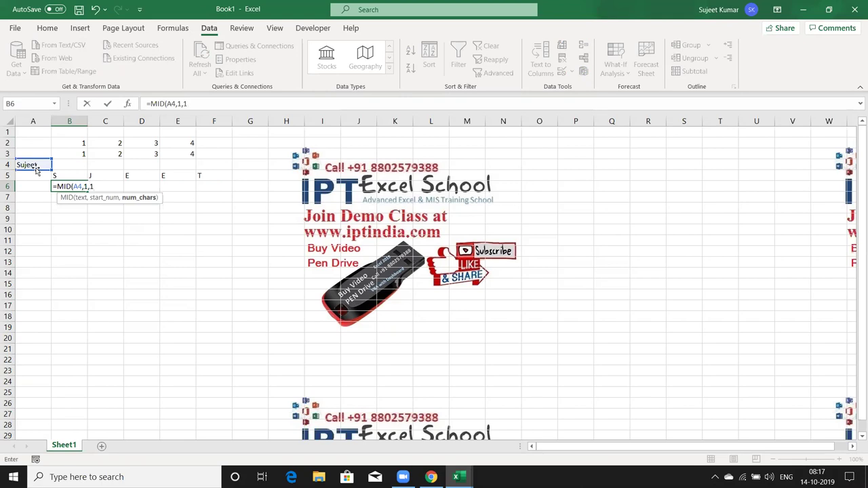
type(")")
key("Return")
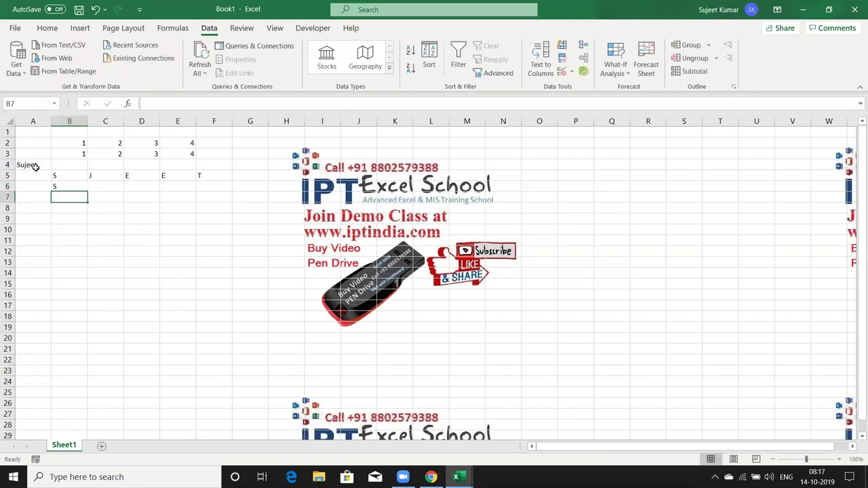
key("Up")
key("Right")
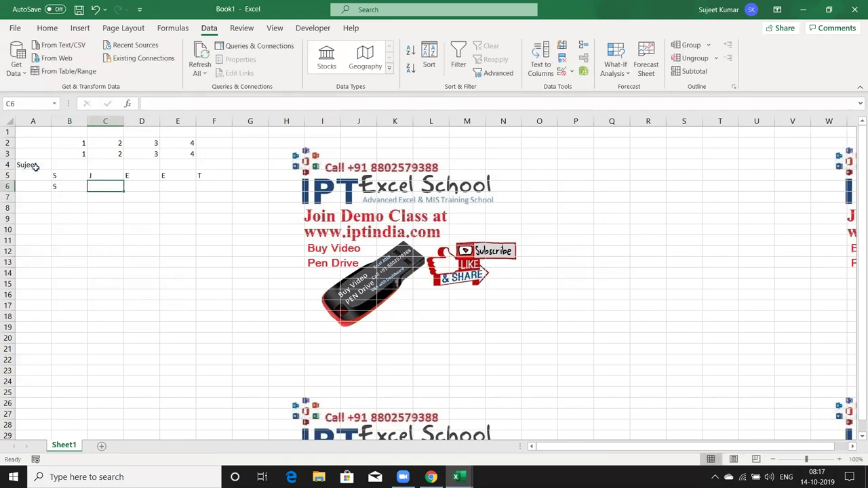
type("=mid")
key("Tab")
left_click(34, 165)
type(",")
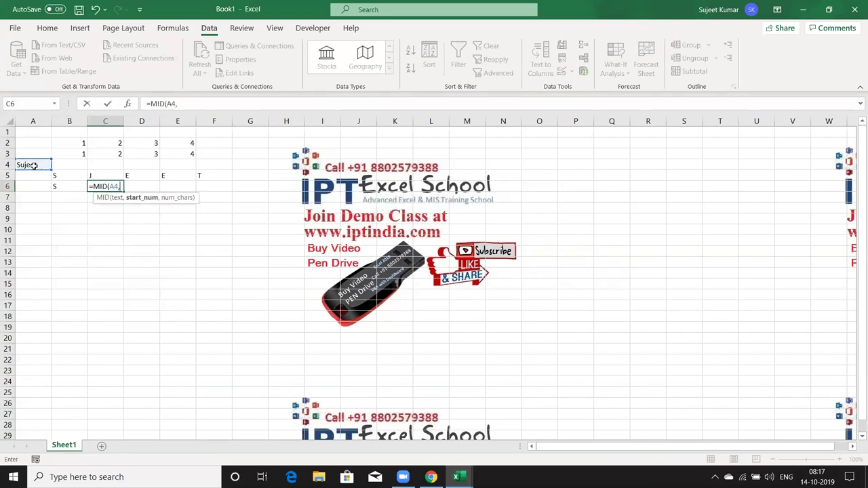
type("2,1)")
key("Return")
Enter =MID(A4,3,1) in D6 and =MID(A4,4,1) in E6.
key("Up")
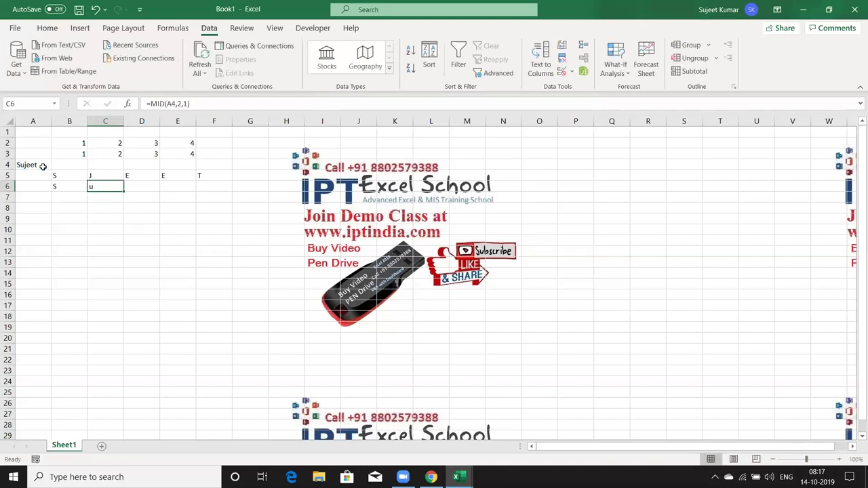
key("Right")
type("=mi")
key("Tab")
left_click(41, 164)
type(",3,1)")
key("Return")
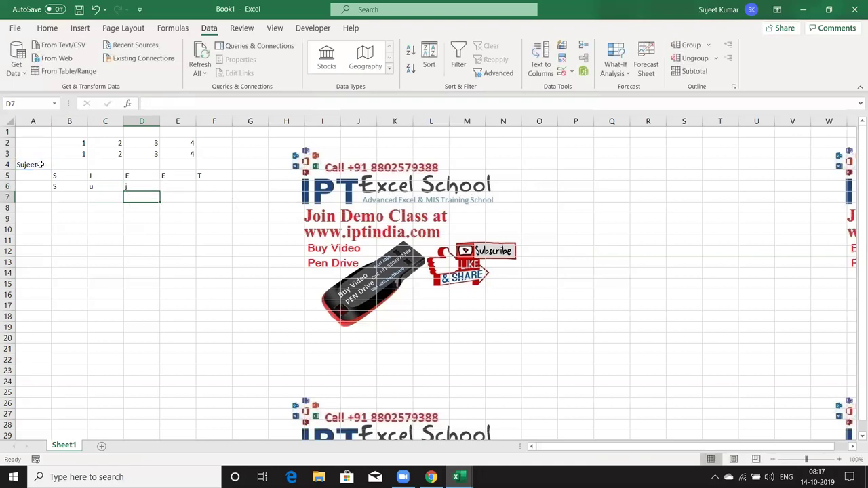
key("Up")
key("Right")
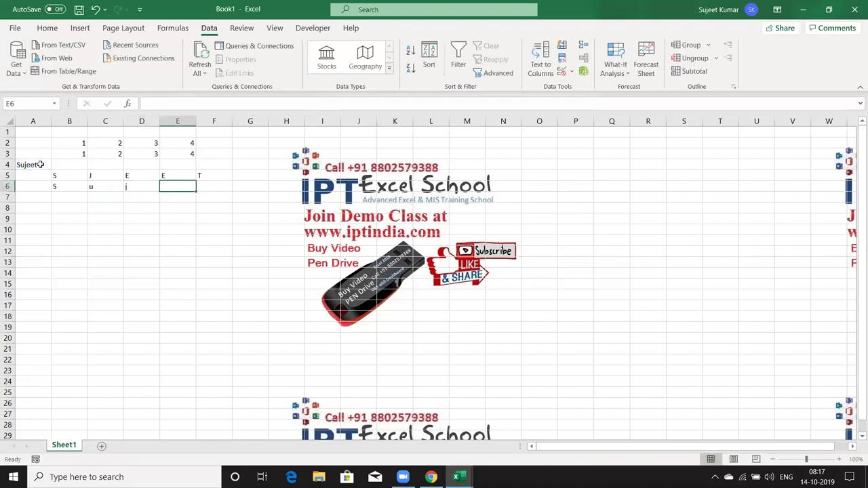
type("=mi")
key("Tab")
left_click(32, 165)
type(",4,1")
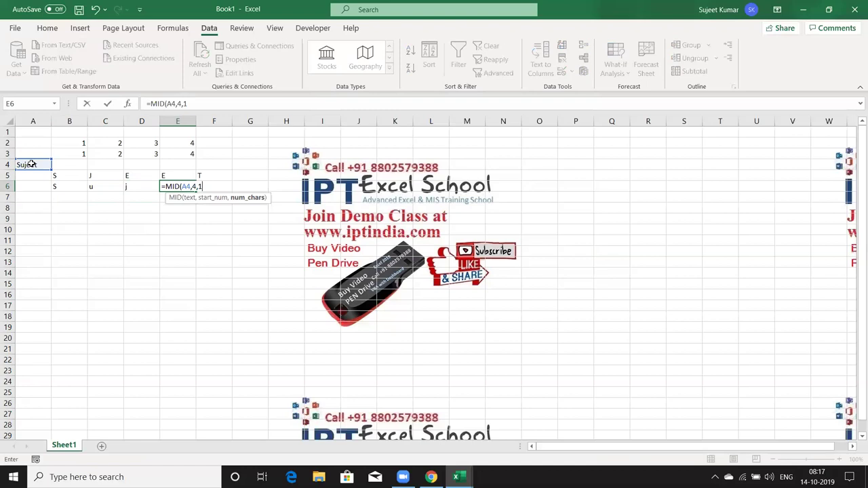
key("Return")
Enter =MID(A4,5,1) in F6 and =MID(A4,6,1) in G6.
key("Up")
key("Right")
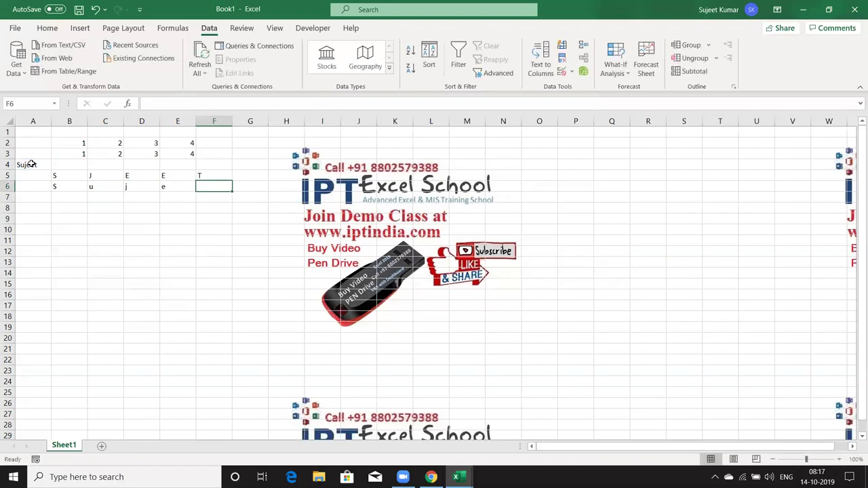
type("=MID")
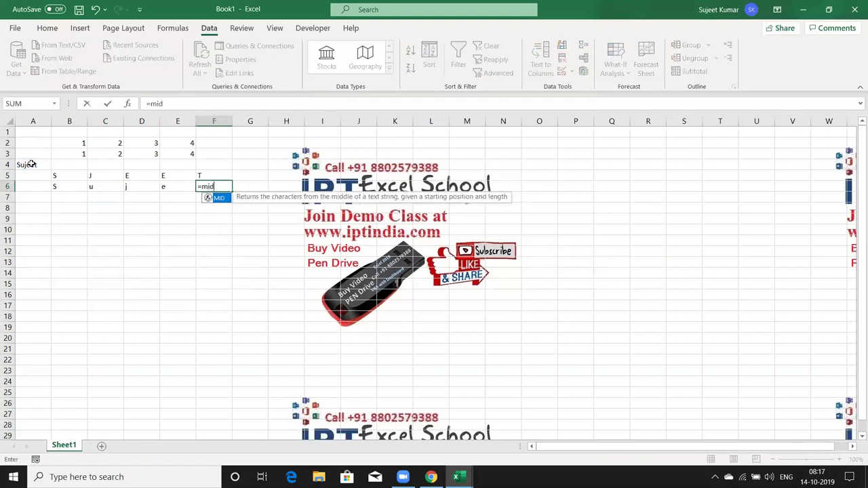
type("(")
left_click(26, 164)
type(",5,1")
key("Tab")
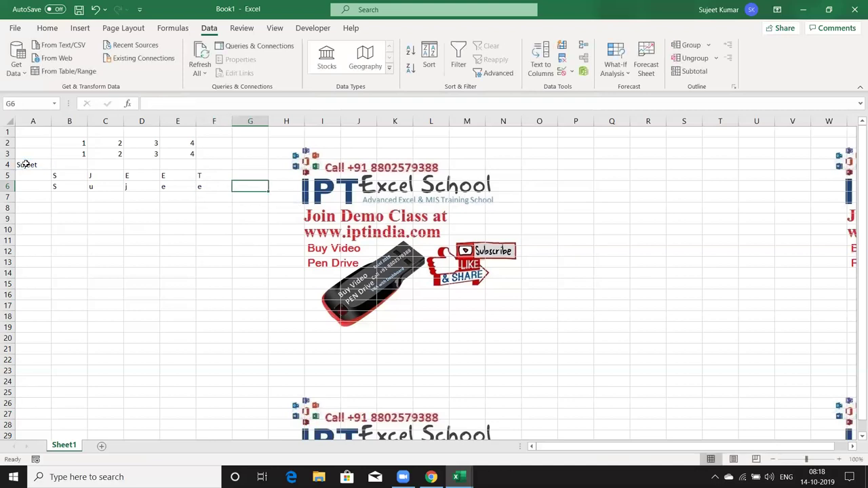
type("=MID")
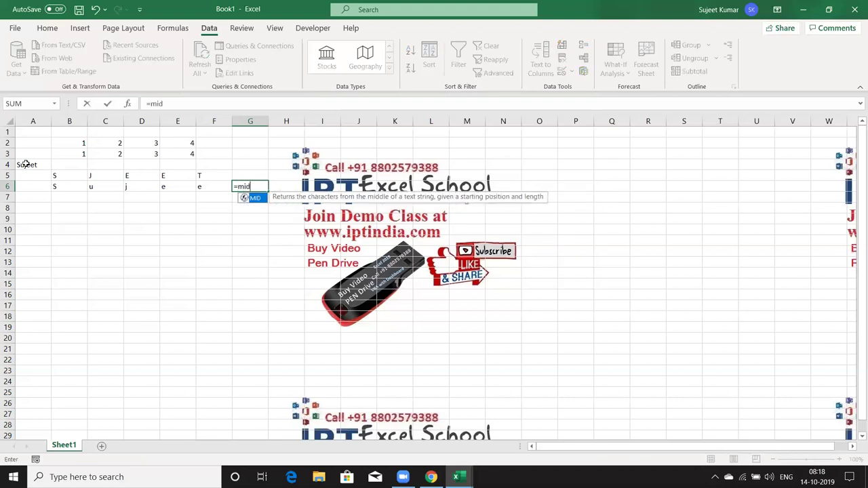
type("(")
left_click(25, 165)
type(",6,")
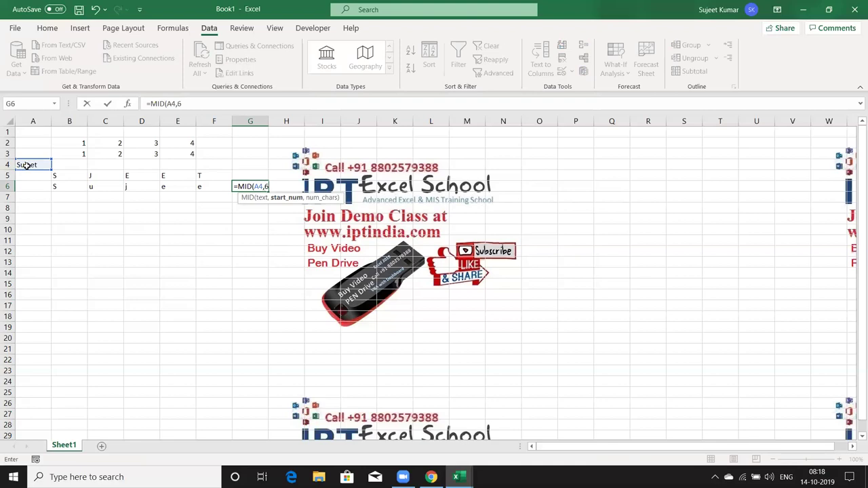
type("1")
key("Return")
key("Left")
key("Left")
key("Left")
key("Left")
key("Left")
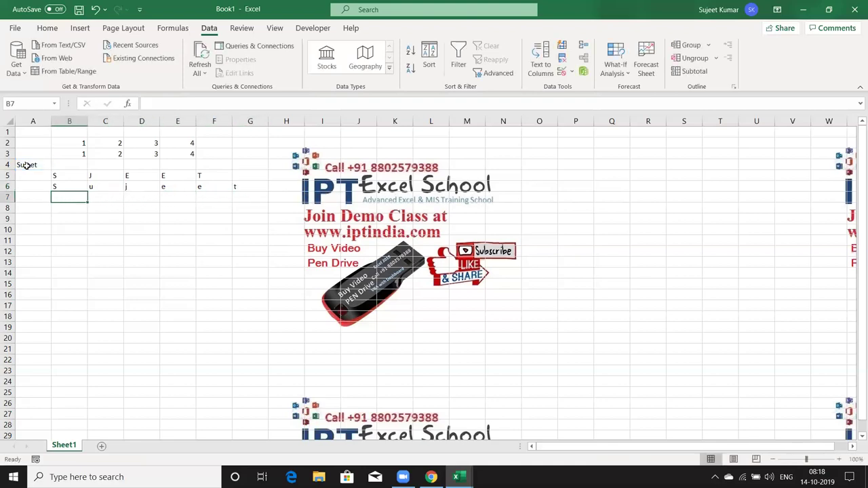
Step along row 6 to check each MID formula.
key("Up")
key("Right")
key("Right")
key("Right")
key("Right")
key("Right")
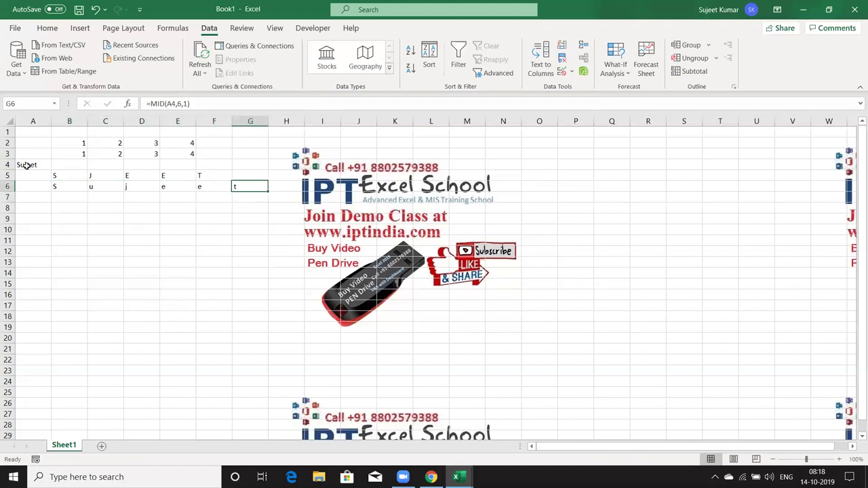
key("Left")
key("Left")
key("Left")
key("Left")
key("Left")
key("Right")
key("Right")
key("Right")
key("Right")
key("Right")
key("Down")
key("Down")
key("Left")
key("Left")
key("Left")
key("Left")
key("Up")
key("Up")
key("Up")
key("Up")
key("Up")
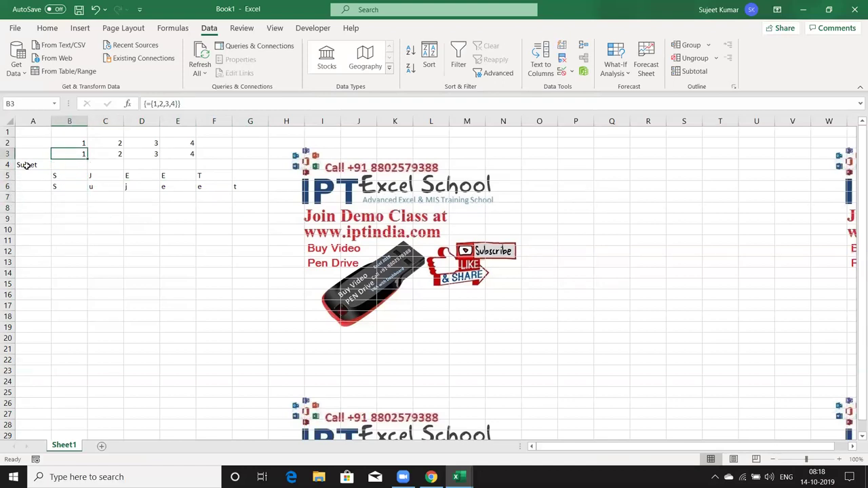
Select B7:G7 and enter =MID(A4,{1,2,3,4,5,6},1) as an array formula.
key("Down")
key("Down")
key("Down")
key("Down")
key("shift+Right")
key("shift+Right")
key("shift+Right")
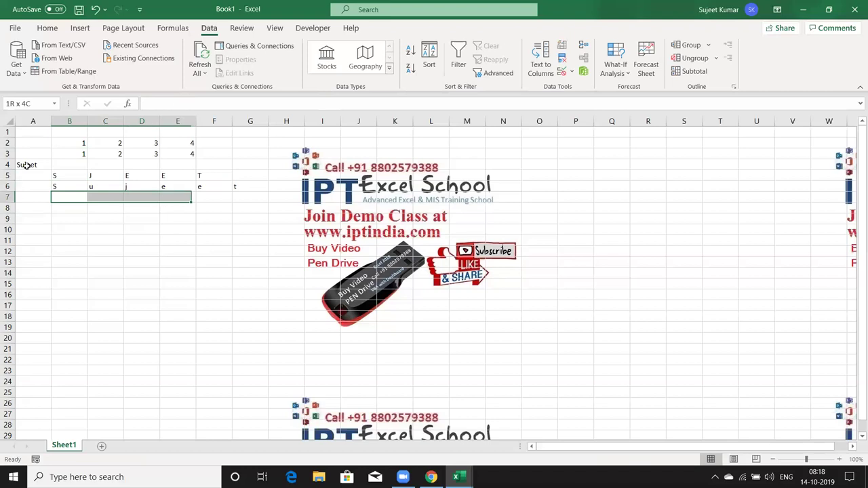
key("shift+Right")
key("shift+Right")
type("=")
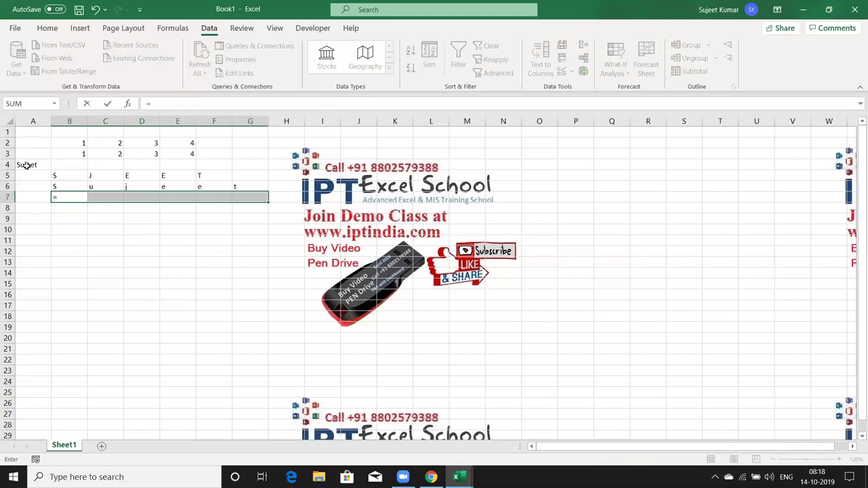
type("mid")
key("Tab")
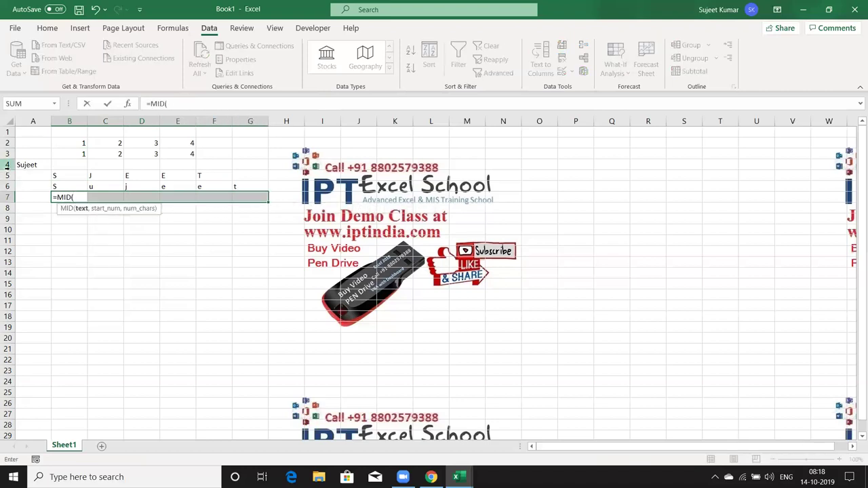
left_click(33, 165)
type(",")
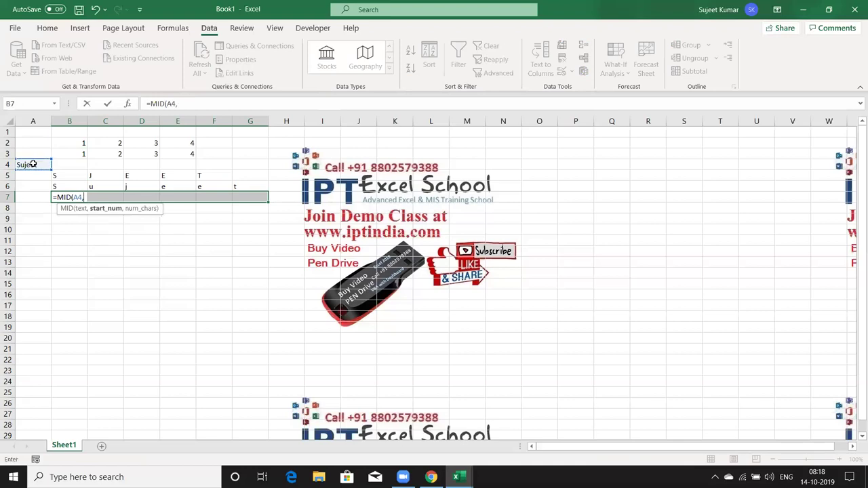
type("(")
type("1,2,3,4,5,6}")
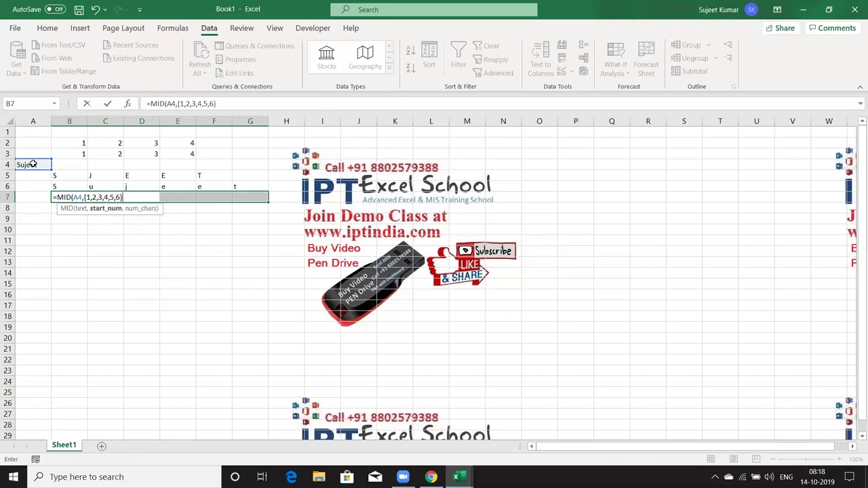
type(",1")
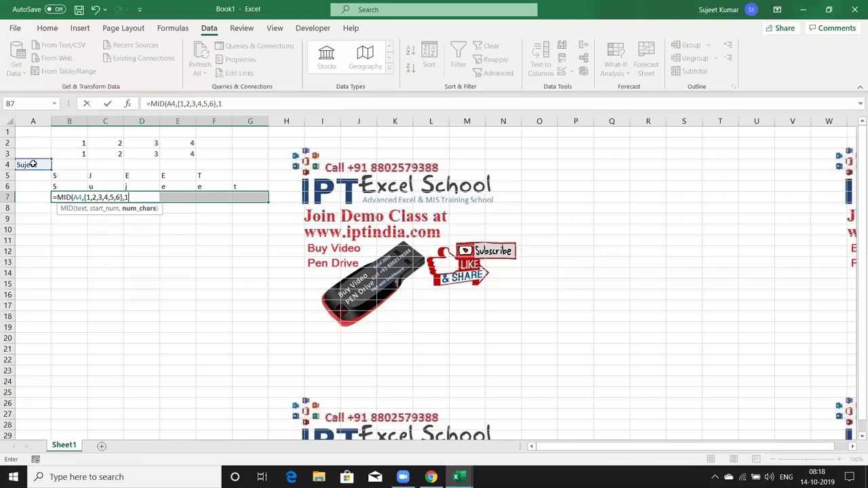
type(")")
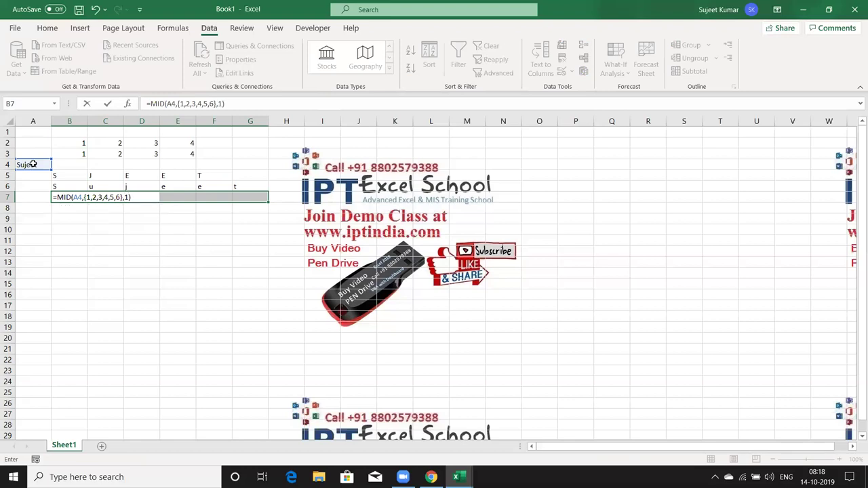
key("ctrl+shift+Return")
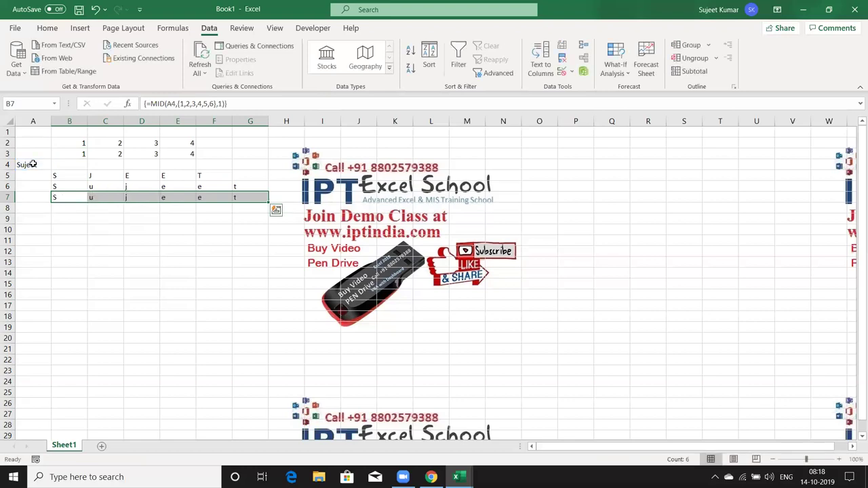
Compare row 7 with the row 6 letter formulas and the row 3 array constant, checking C7 to E7.
key("Up")
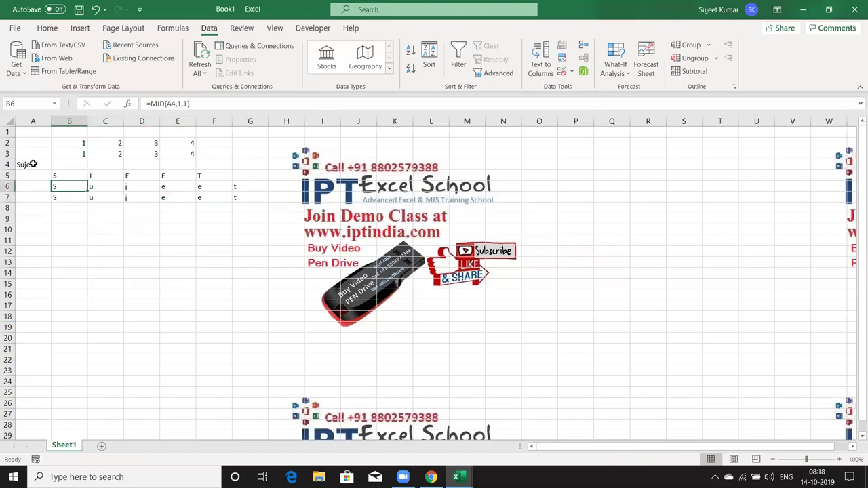
key("Right")
key("Right")
key("Up")
key("Up")
key("Up")
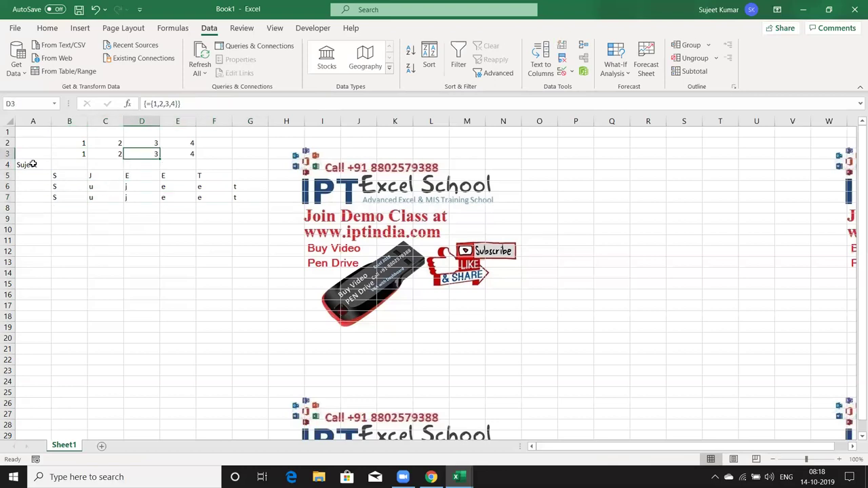
key("Right")
key("Right")
key("Down")
key("Left")
key("Down")
key("Left")
key("Left")
key("Down")
key("Left")
key("Down")
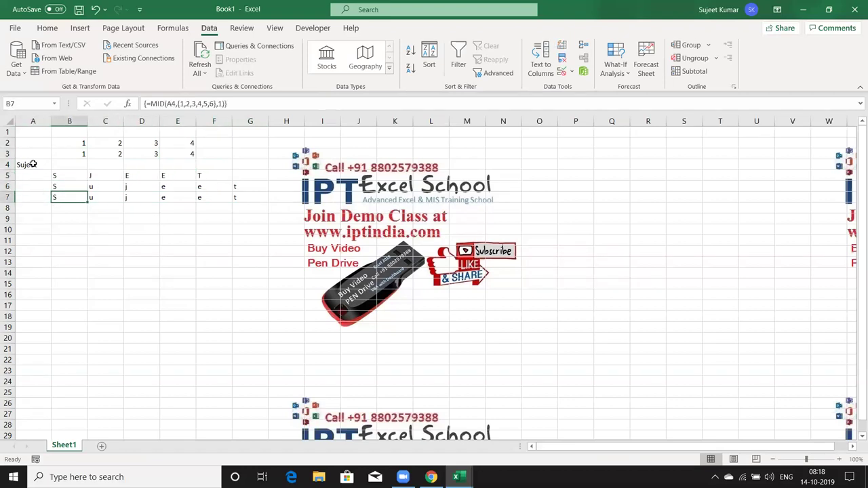
key("Right")
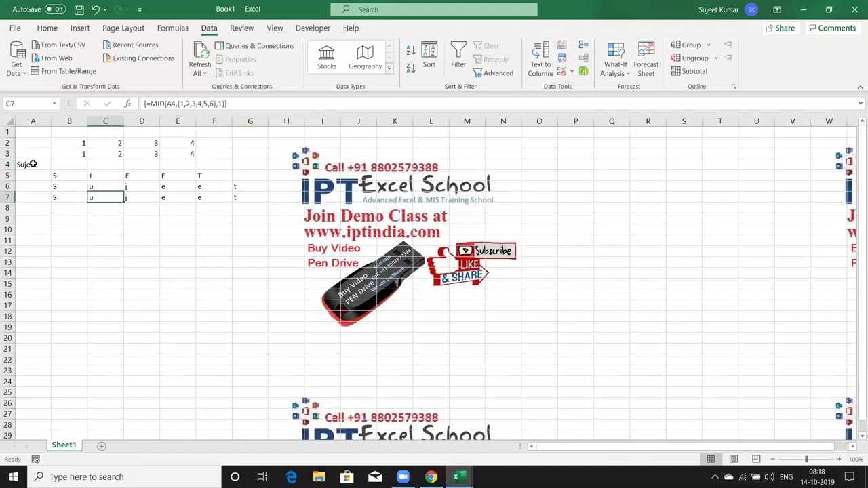
key("Right")
key("Right")
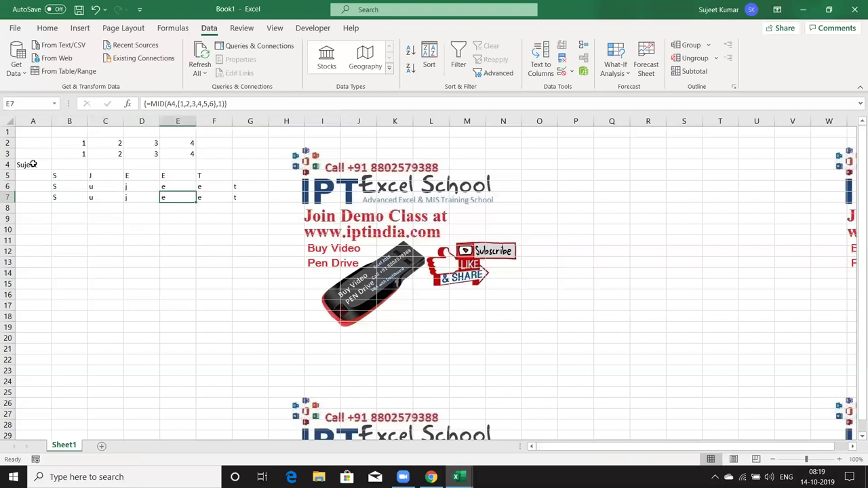
key("Right")
key("Right")
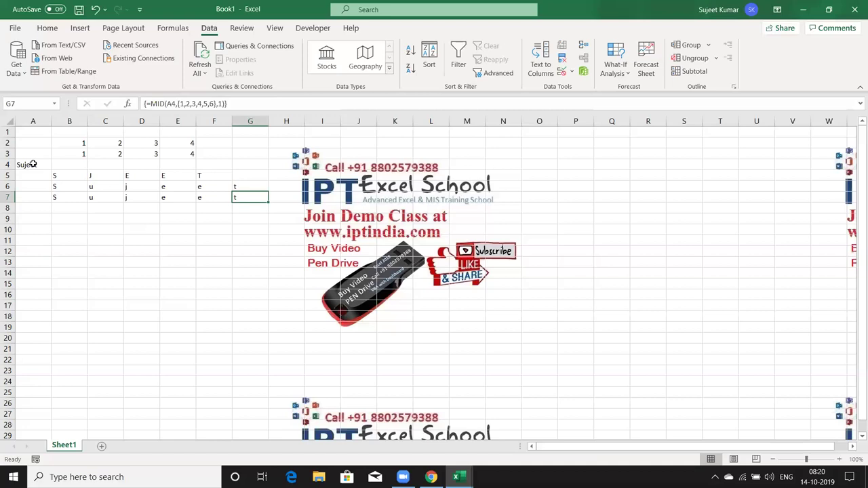
key("Left")
key("Left")
key("Left")
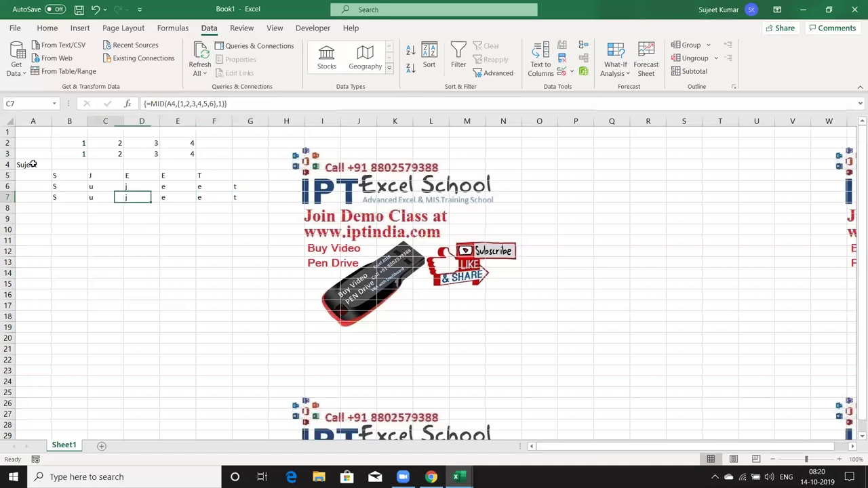
key("Left")
key("Left")
key("Left")
key("Right")
key("Right")
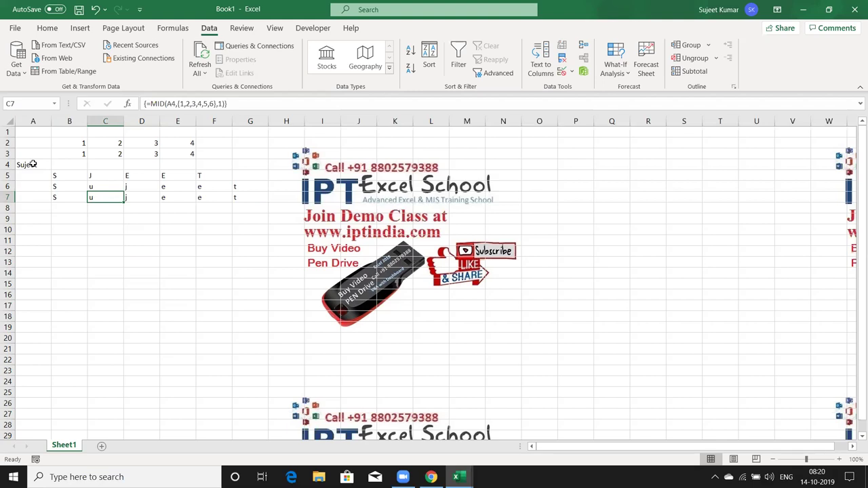
key("Down")
Enter 20, 30, 40, 50 and 70 across B12:F12.
key("Down")
key("Down")
key("Down")
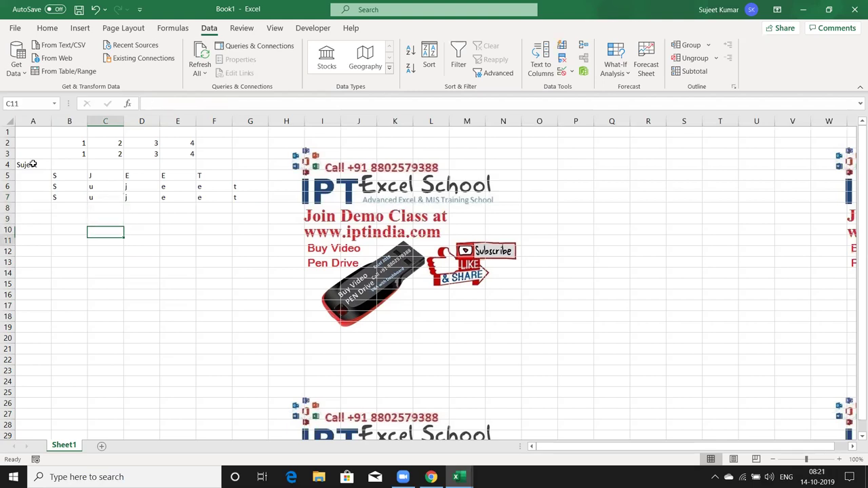
key("Down")
key("Left")
type("200")
key("BackSpace")
key("Tab")
type("30")
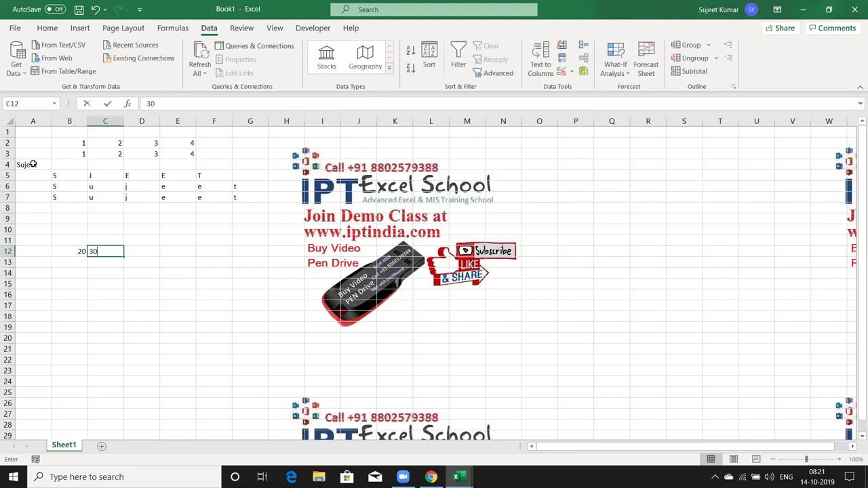
key("Tab")
type("40")
key("Tab")
type("50")
key("Tab")
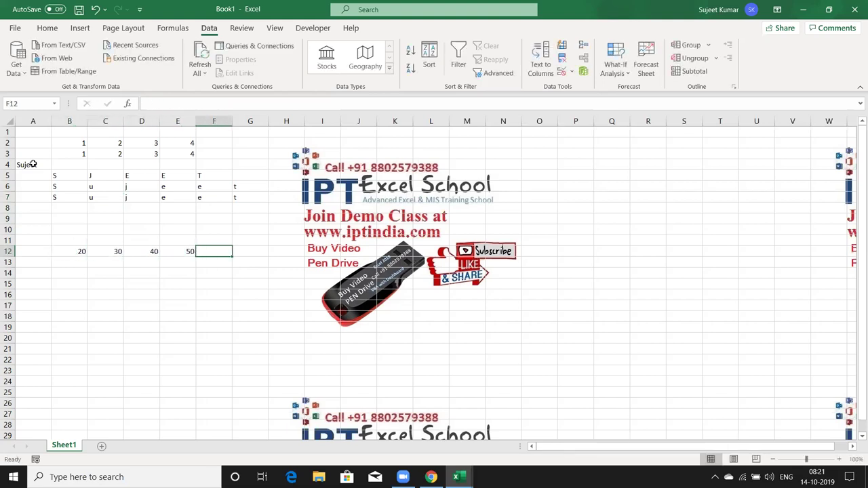
type("70")
key("Tab")
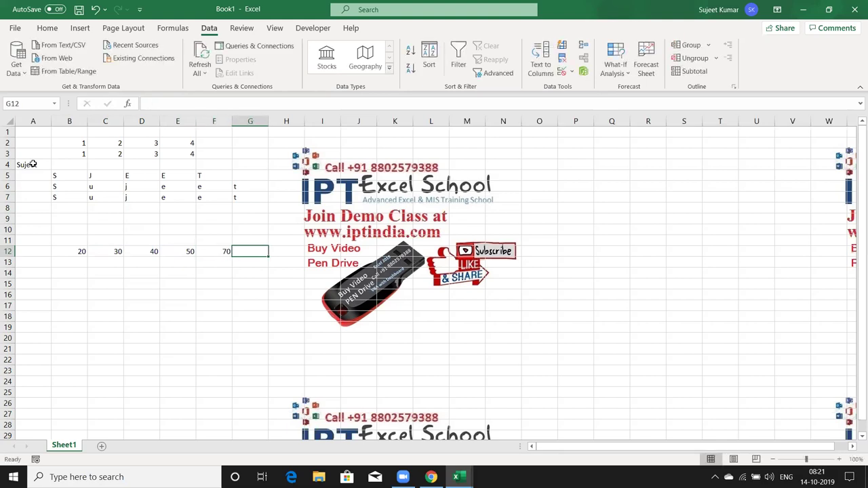
Note *2, *10% and 60 down G12:G14, then switch to LinkedIn in Chrome.
type("*2")
key("Return")
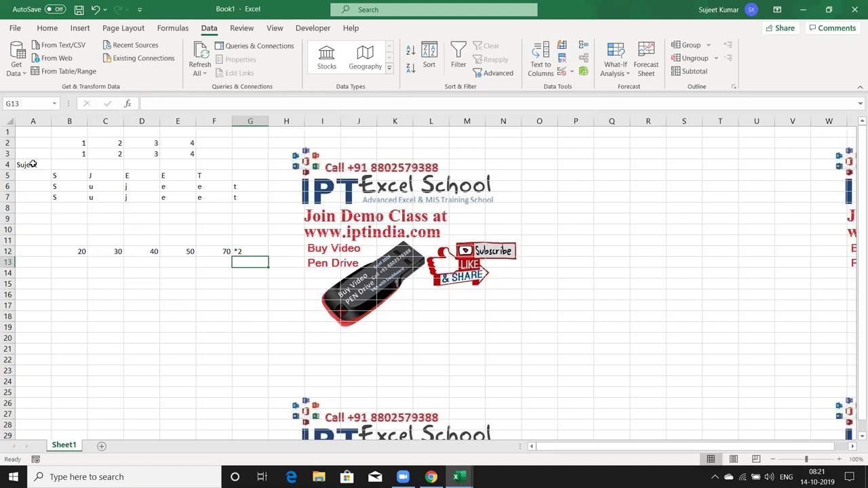
type("*10%")
key("Return")
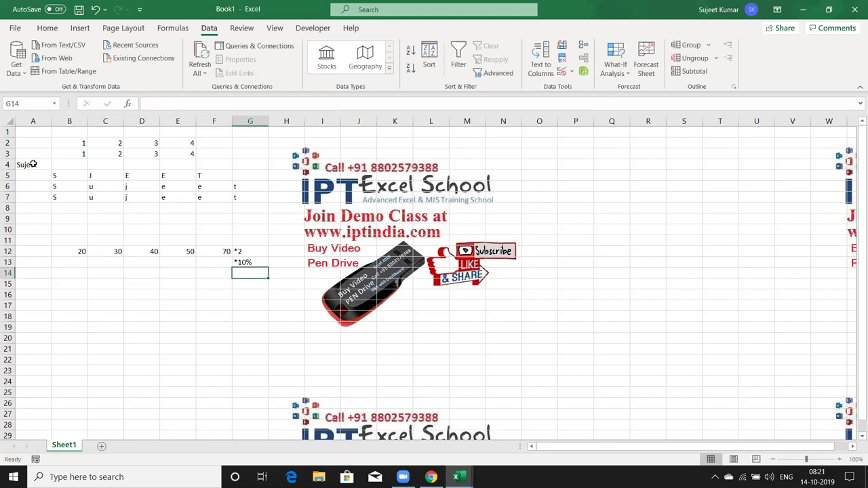
type("60")
key("Return")
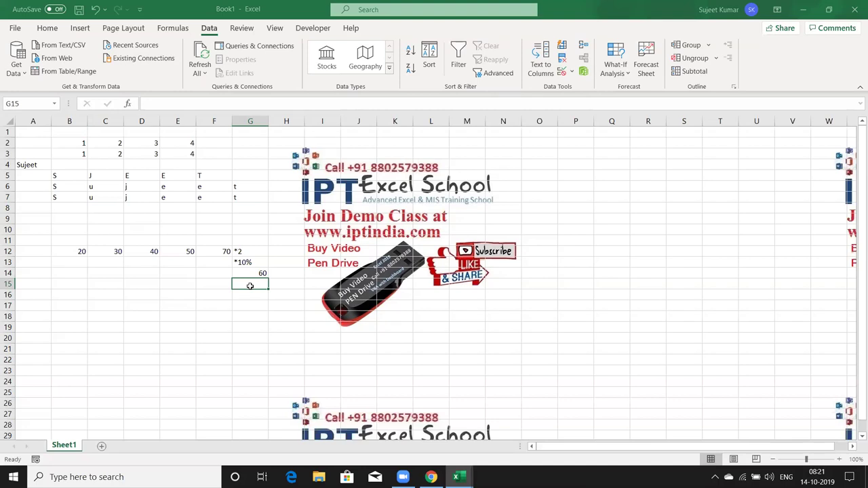
key("alt+Tab")
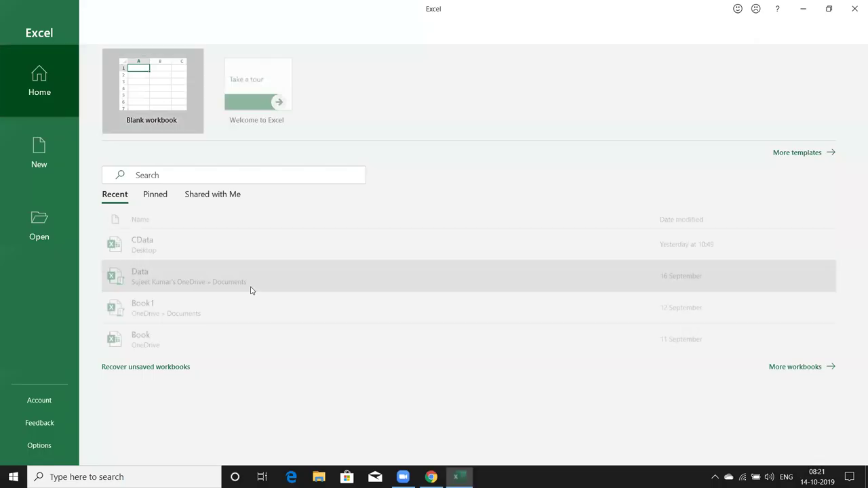
Open the recovered Book1 versions 1 and 2 from the Document Recovery pane.
left_click(175, 118)
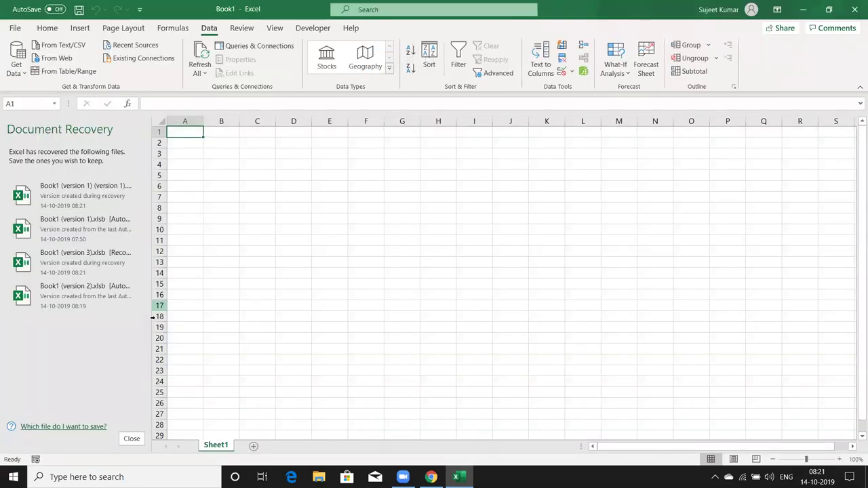
left_click(90, 194)
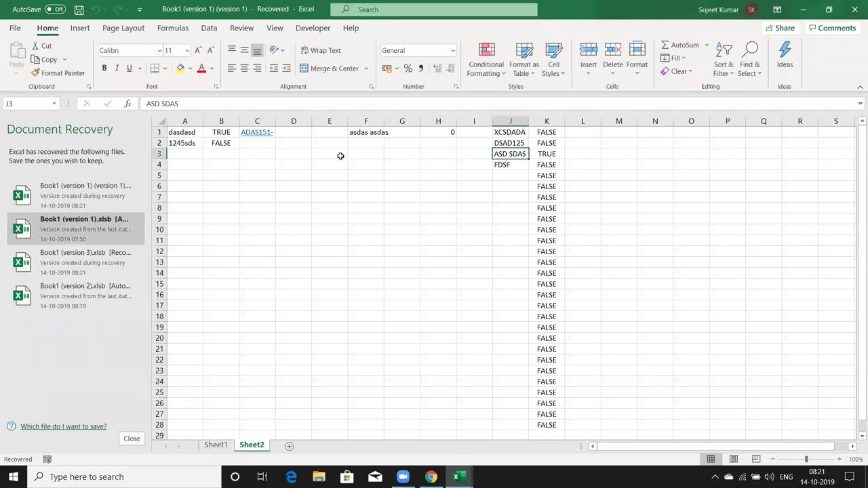
left_click(72, 301)
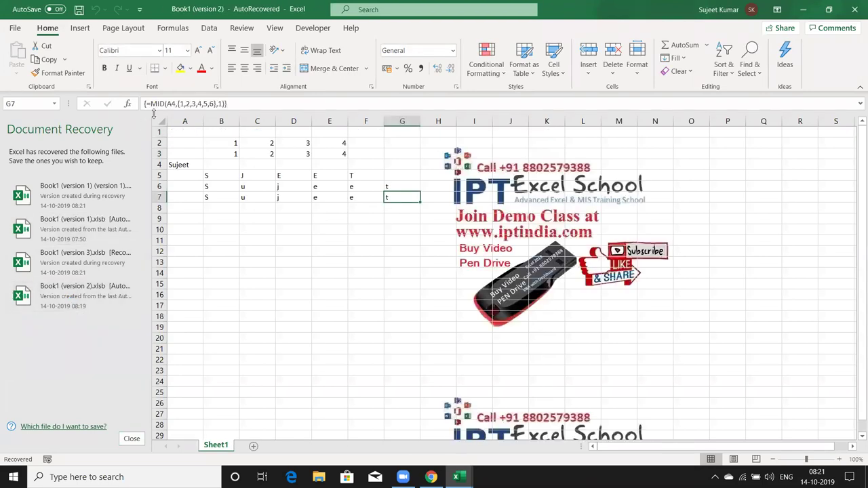
left_click(131, 439)
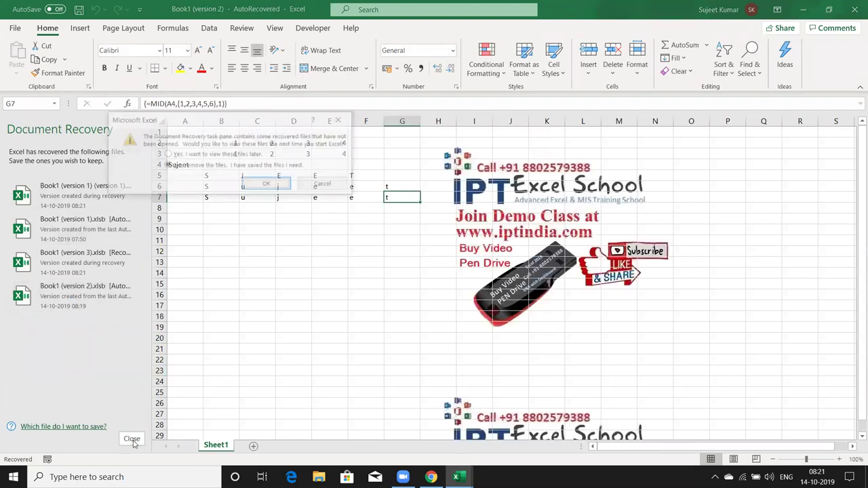
left_click(266, 183)
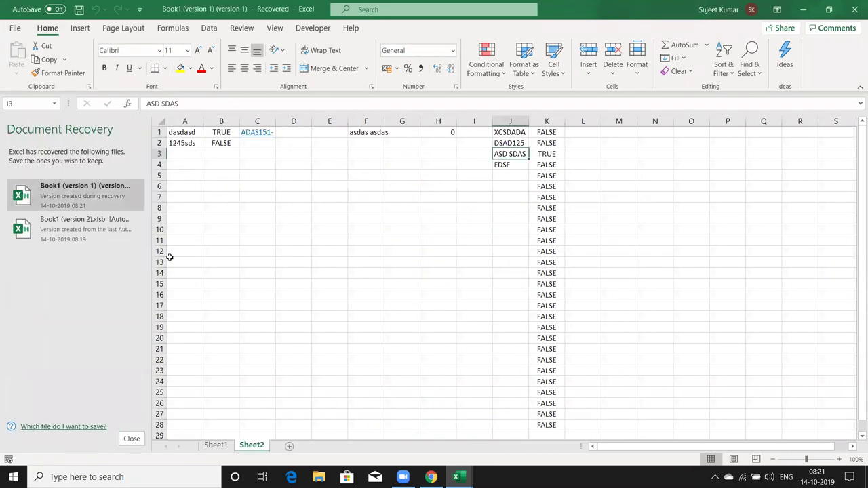
Close Book1 (version 1) without saving and dismiss the Document Recovery pane.
left_click(854, 10)
left_click(428, 256)
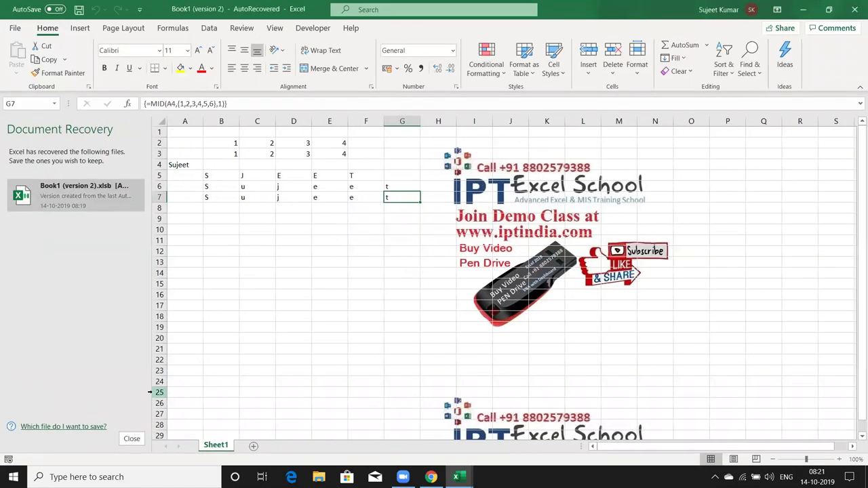
left_click(132, 439)
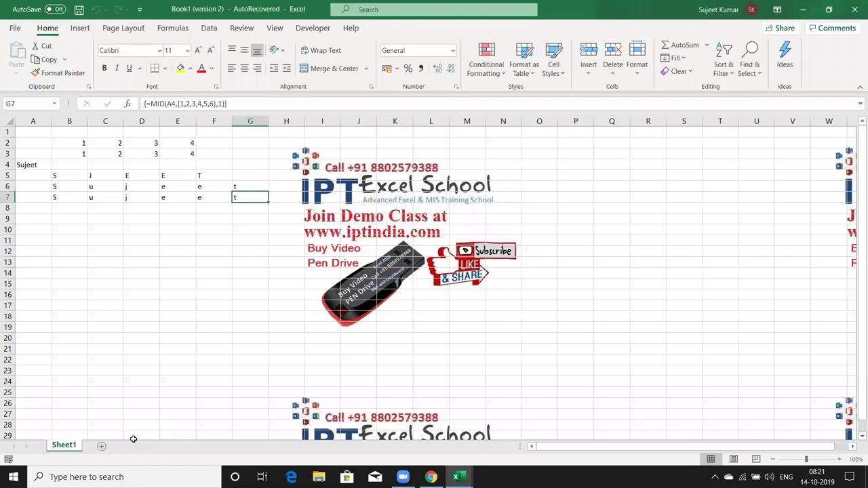
Enter 85, 65, 85 and 52 in B12:E12.
left_click(133, 260)
left_click(68, 250)
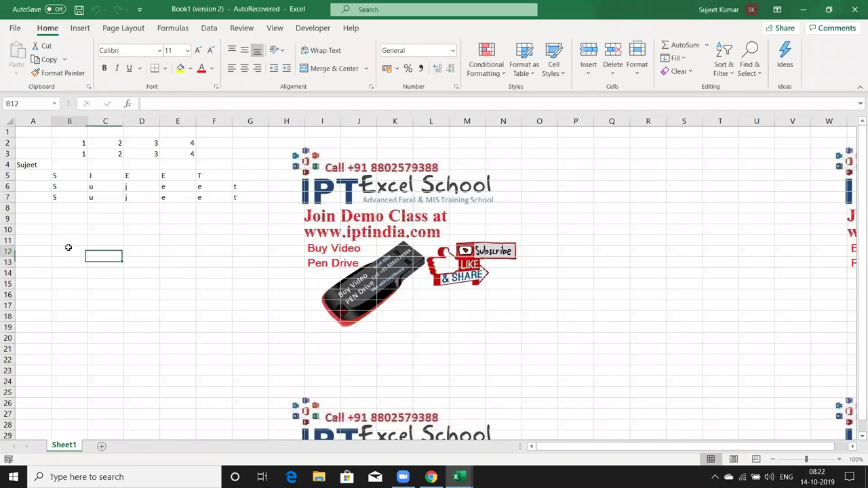
type("85")
key("Tab")
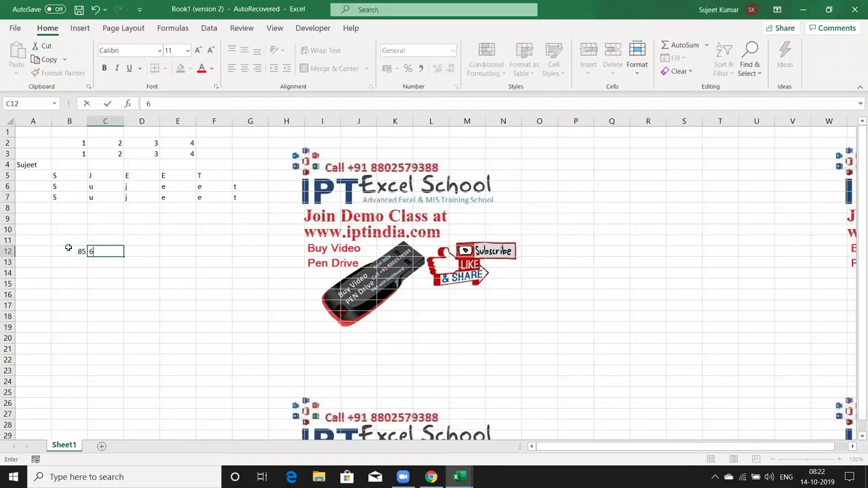
type("65")
key("Tab")
type("85")
key("Tab")
type("52")
key("Return")
Fill row 13 with =B12*2 to double each row 12 value.
type("=")
left_click(69, 249)
type("*")
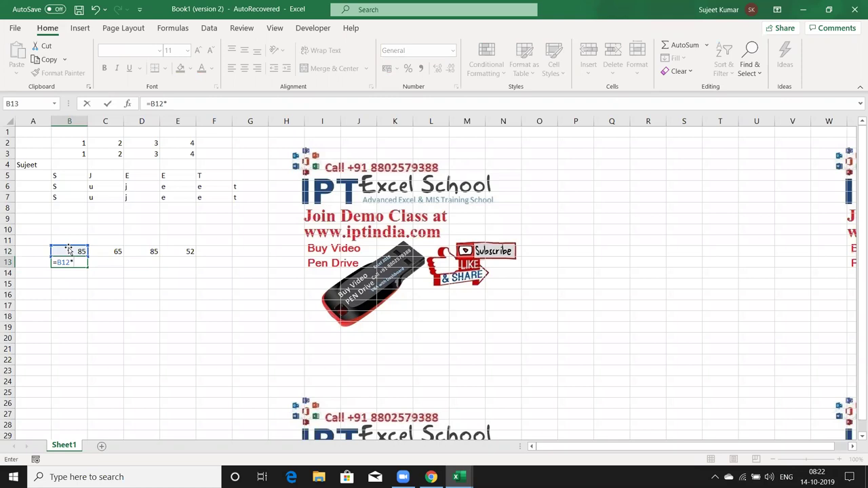
type("2")
key("Return")
key("Up")
key("shift+Right")
key("shift+Right")
key("shift+Right")
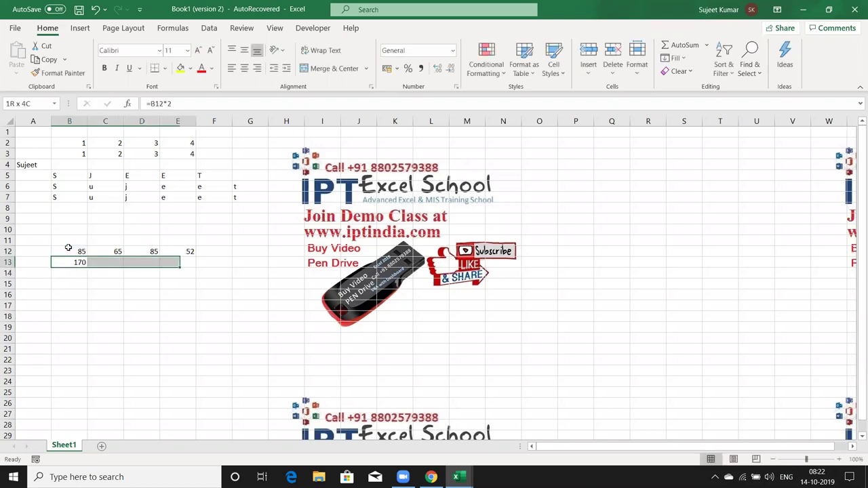
key("ctrl+r")
key("Down")
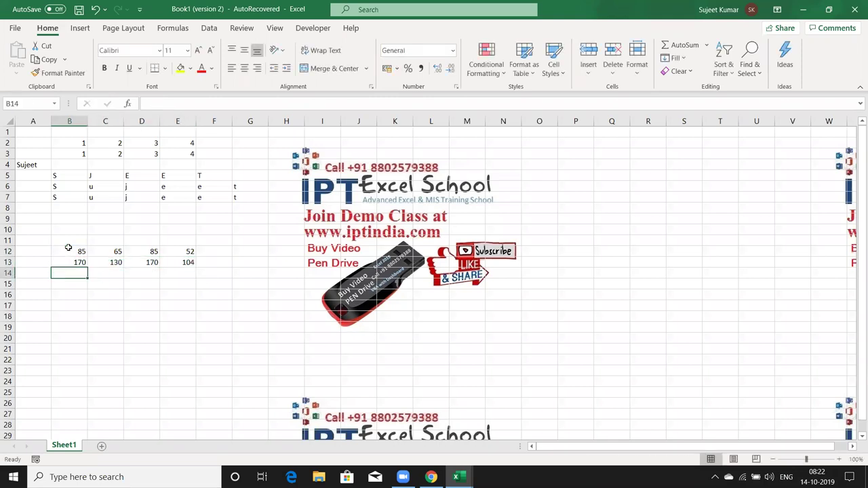
Fill row 14 with =B13*30%, giving 51, 39, 51 and 31.2.
type("=")
key("Up")
type("*30%")
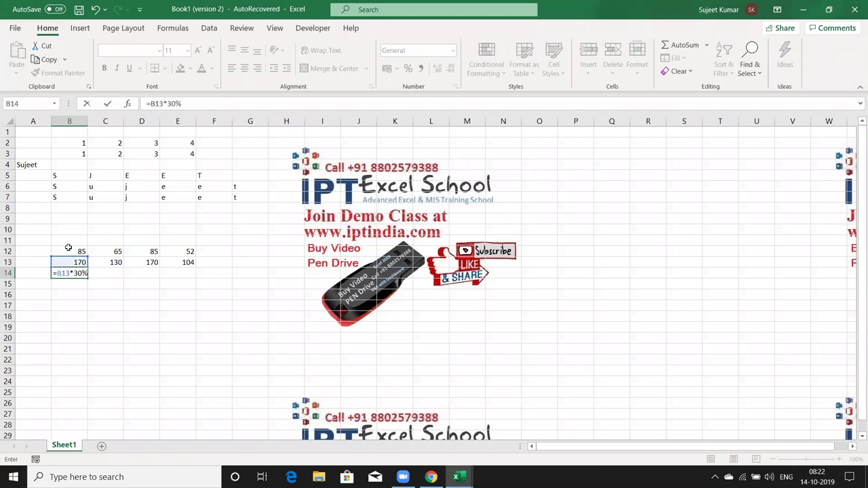
key("Return")
key("Up")
key("shift+Right")
key("shift+Right")
key("shift+Right")
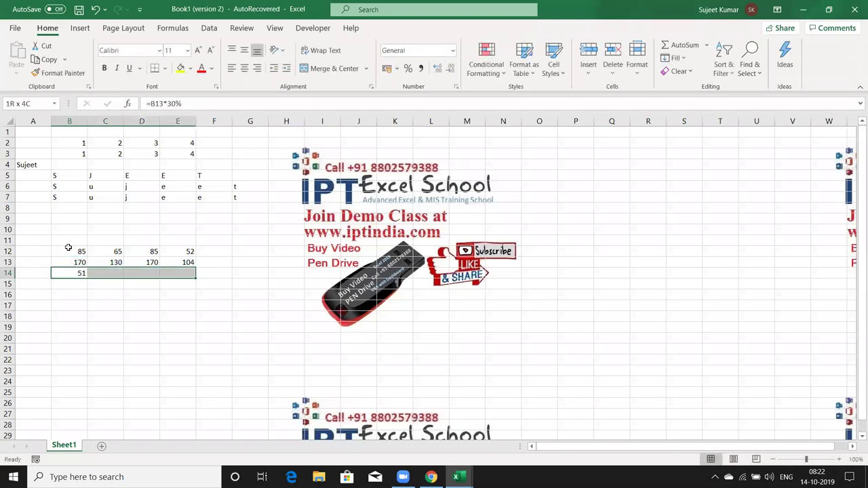
key("ctrl+r")
key("Down")
key("Down")
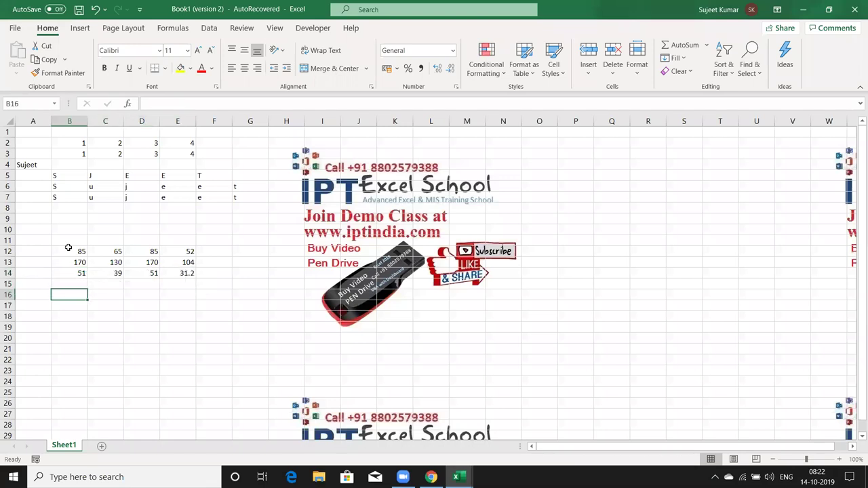
key("Up")
Fill row 15 with =B14+60, giving 111, 99, 111 and 91.2.
type("=")
key("Up")
type("+60")
key("Return")
key("Up")
key("shift+Right")
key("shift+Right")
key("shift+Right")
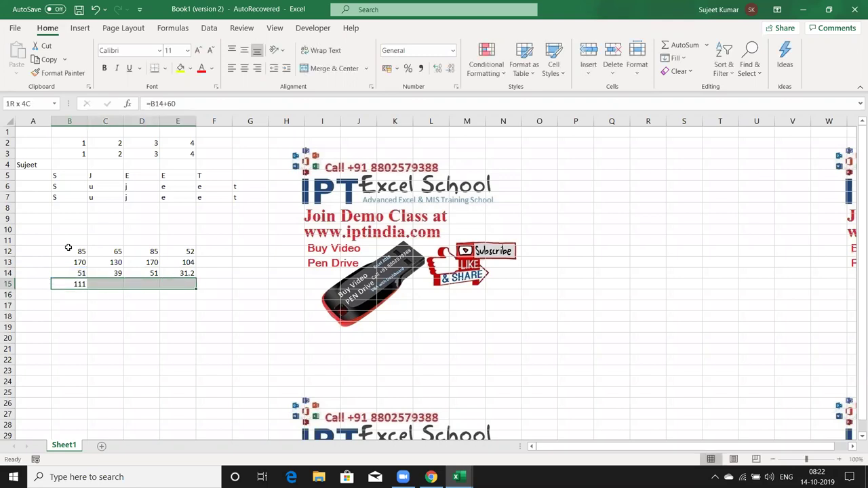
key("ctrl+r")
Fill row 16 with =B15/2 to halve the row 15 values.
key("Down")
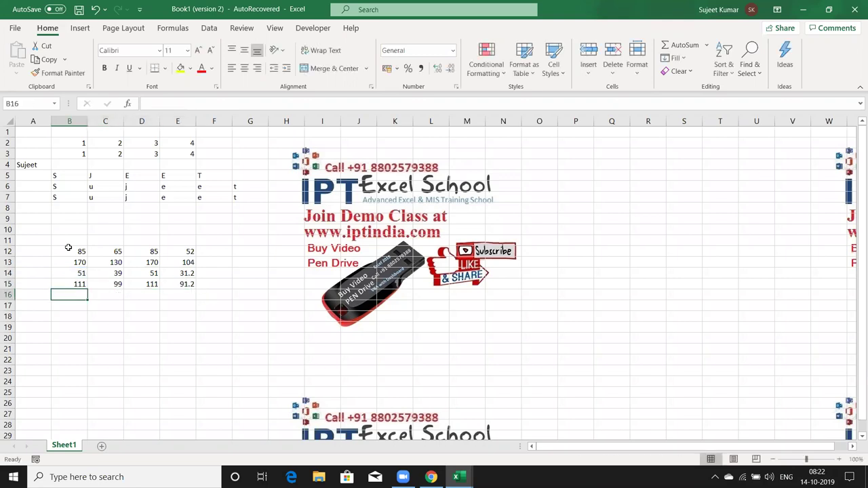
type("=B15/2")
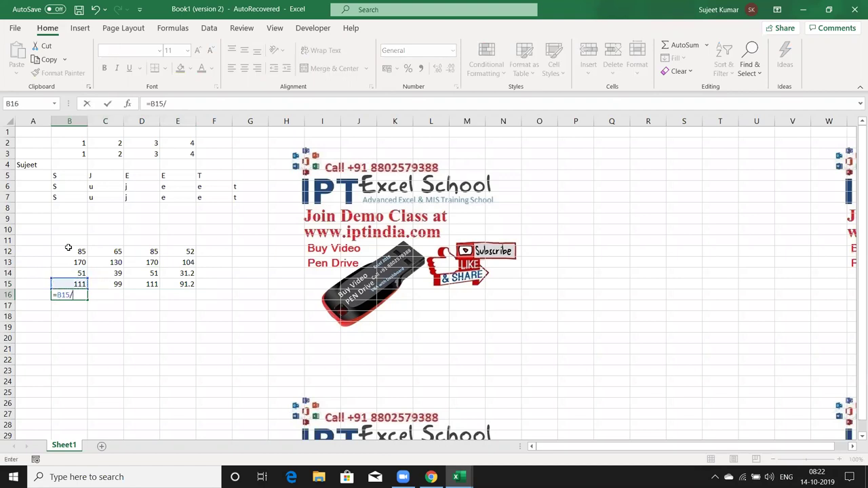
key("Return")
key("Up")
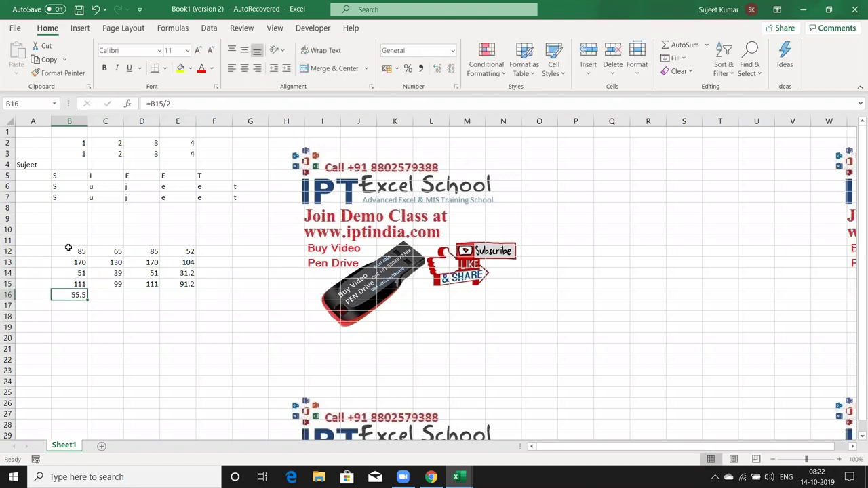
key("shift+Right")
key("shift+Right")
key("shift+Right")
key("ctrl+r")
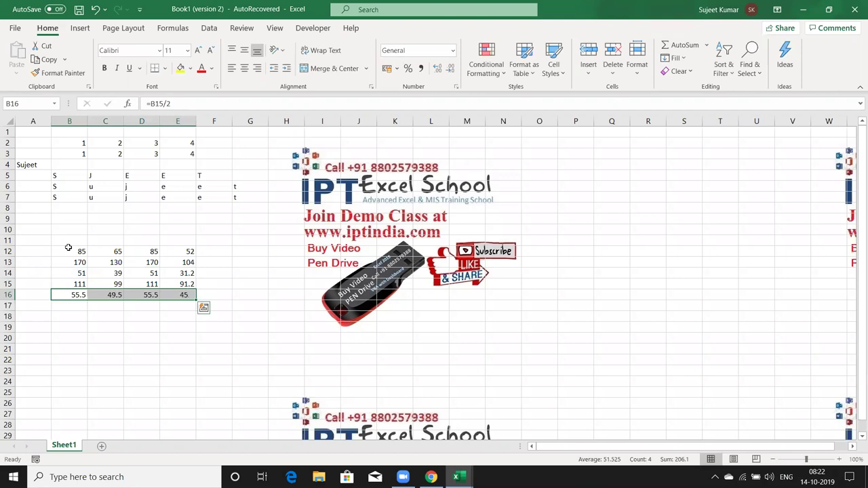
Total row 16 with =SUM(B16:E16) in F16, giving 206.1.
key("Right")
key("Right")
key("Right")
key("Right")
type("=")
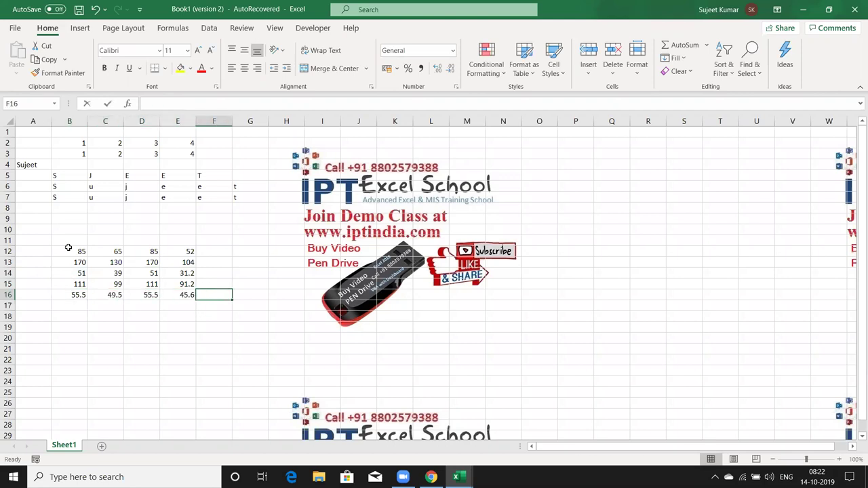
type("SUM(")
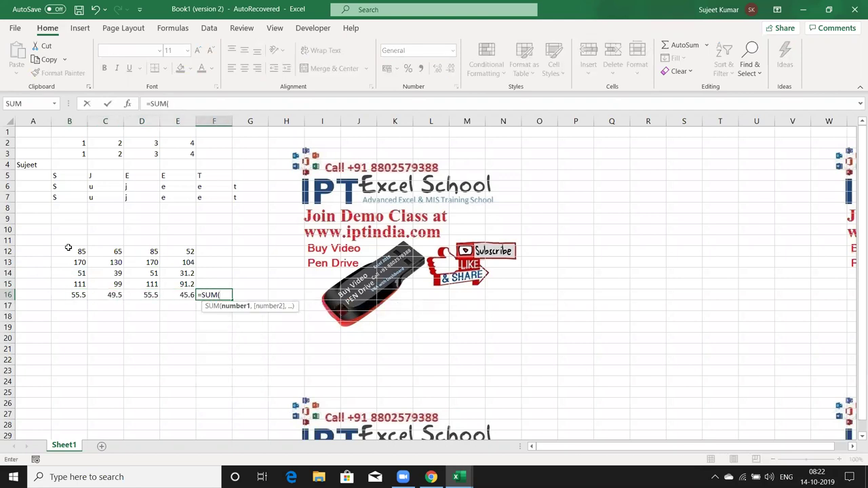
key("Left")
key("shift+Left")
key("shift+Left")
key("shift+Left")
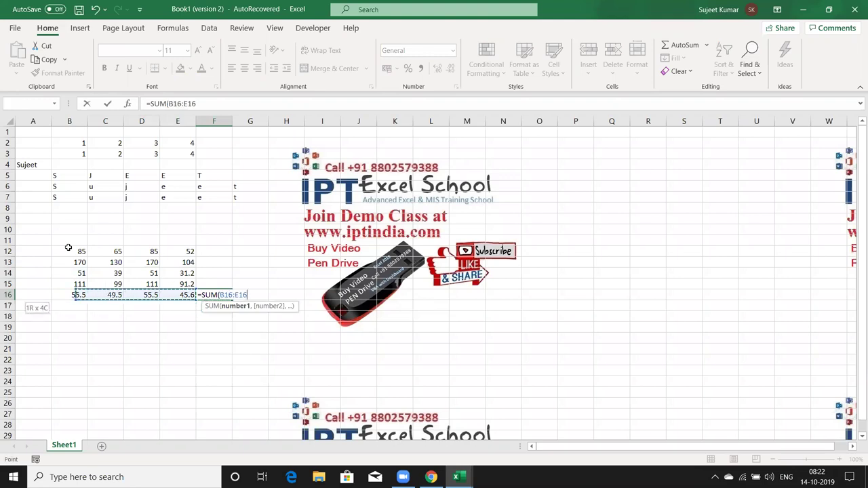
key("Return")
key("Up")
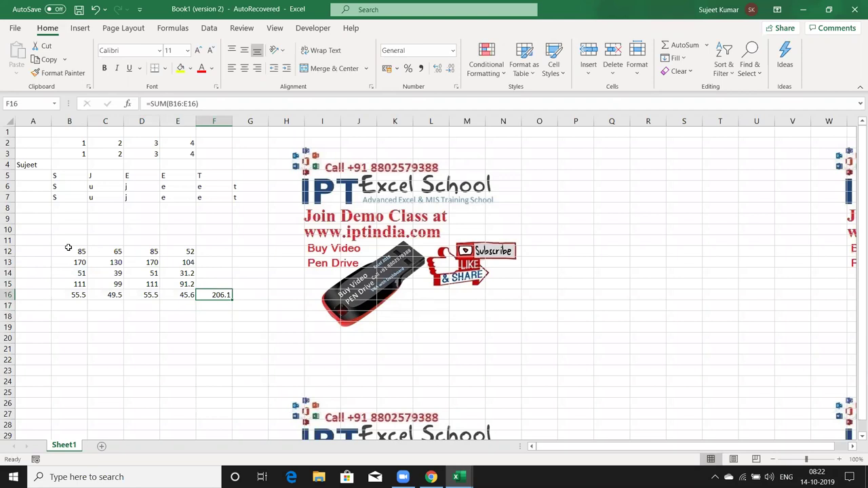
key("Left")
key("shift+Left")
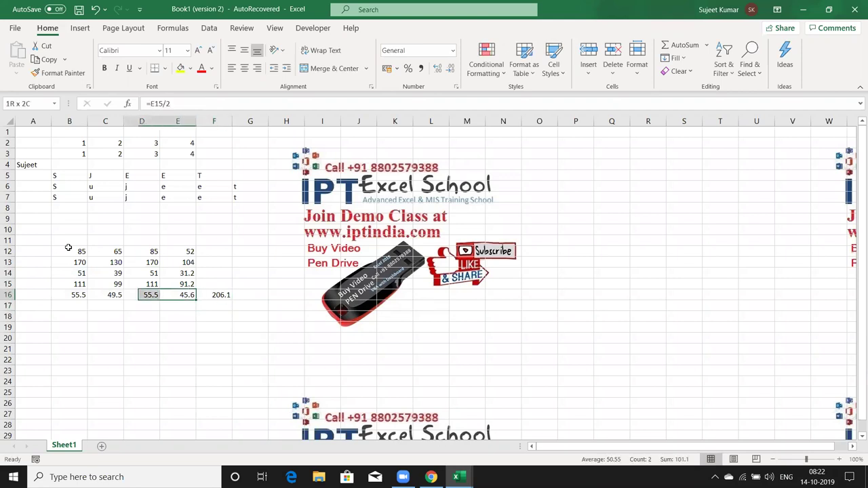
key("shift+Left")
key("shift+Left")
key("shift+Up")
key("shift+Up")
key("shift+Up")
key("Up")
key("Up")
key("Up")
key("Up")
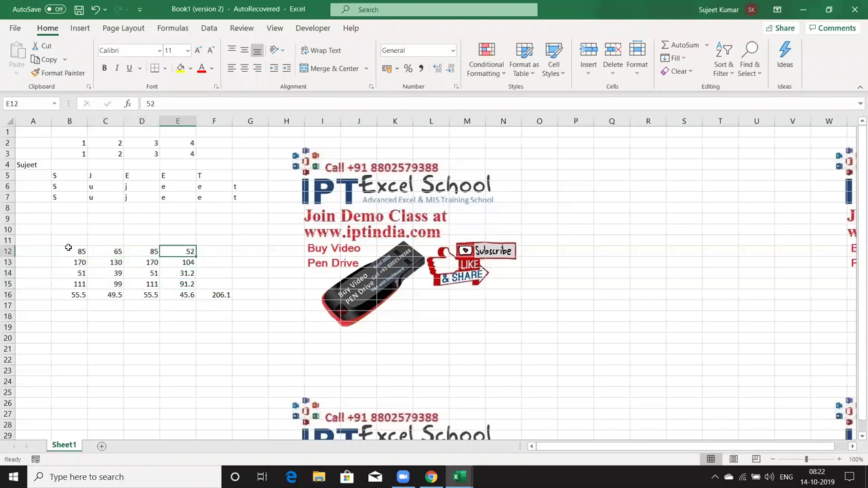
key("Right")
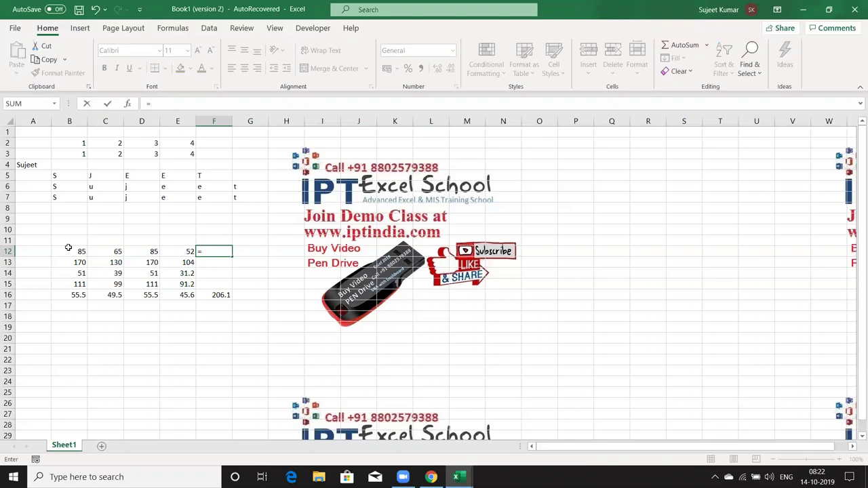
Build =SUM(B12:E12*2*30%+60/2 in F12, merging doubling, 30% and plus-60 halved.
type("=SUM(")
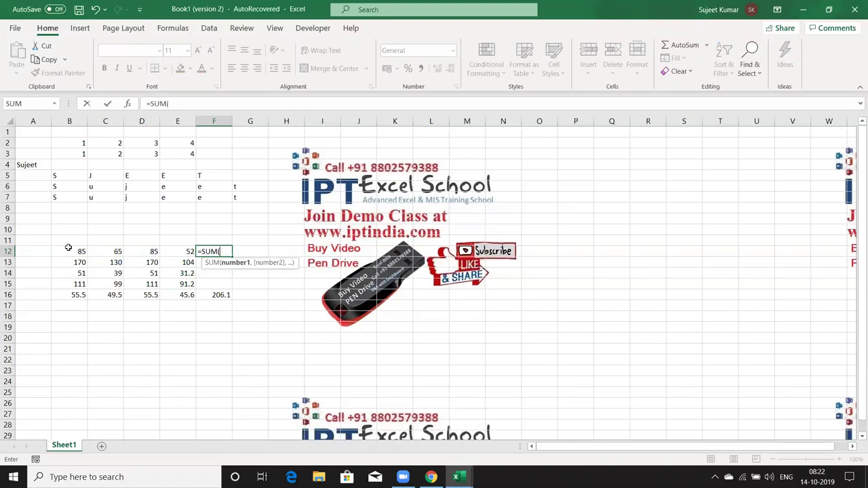
left_click_drag(68, 249, 165, 252)
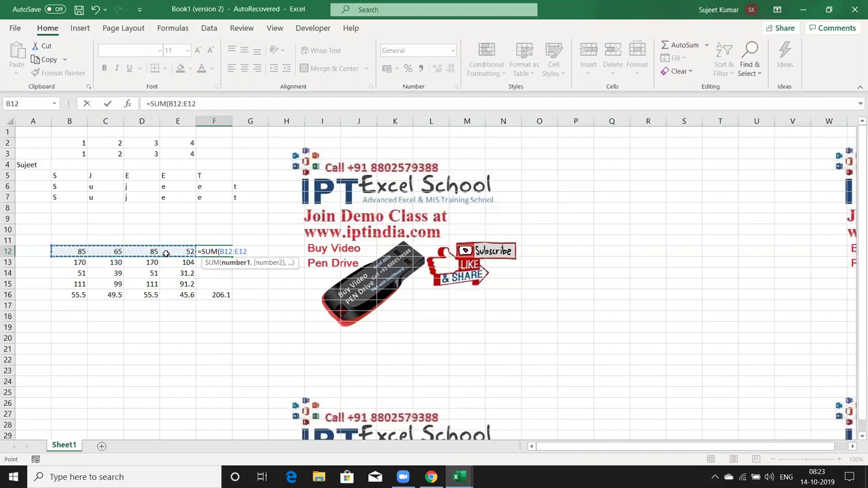
type("*2")
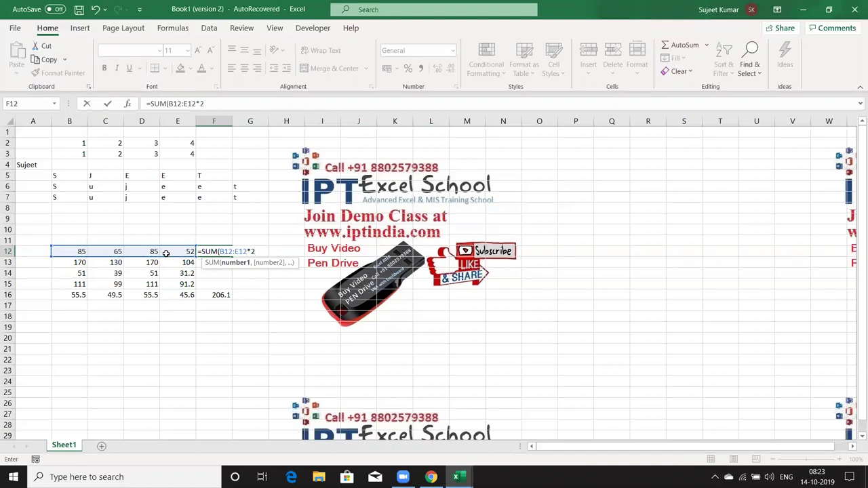
type(",")
key("BackSpace")
type("+")
type("6")
type("0")
type("/")
type("2")
left_click(266, 252)
key("Delete")
key("Delete")
key("Delete")
key("BackSpace")
key("BackSpace")
type("*30%+60/")
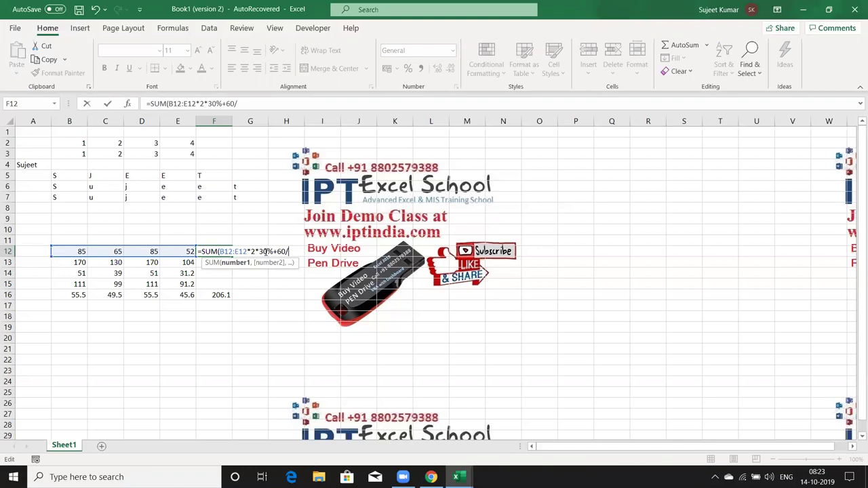
type("2")
Commit the F12 formula, then wrap B12:E12*2 in parentheses.
key("Return")
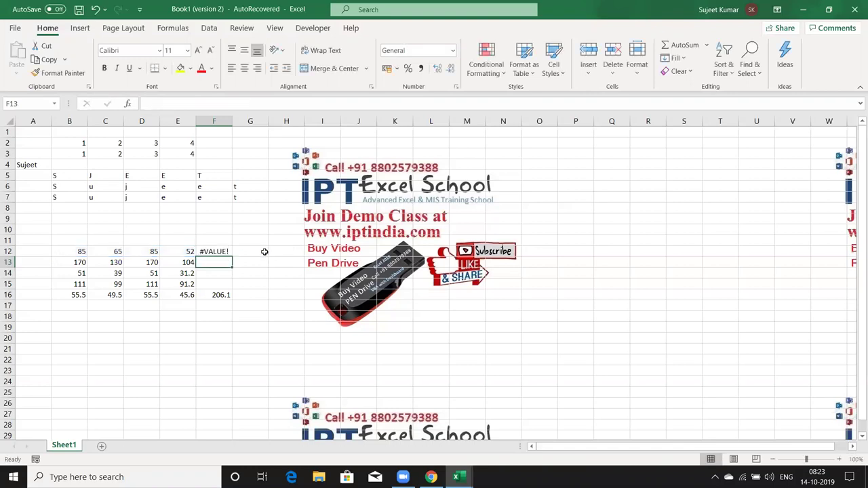
key("Up")
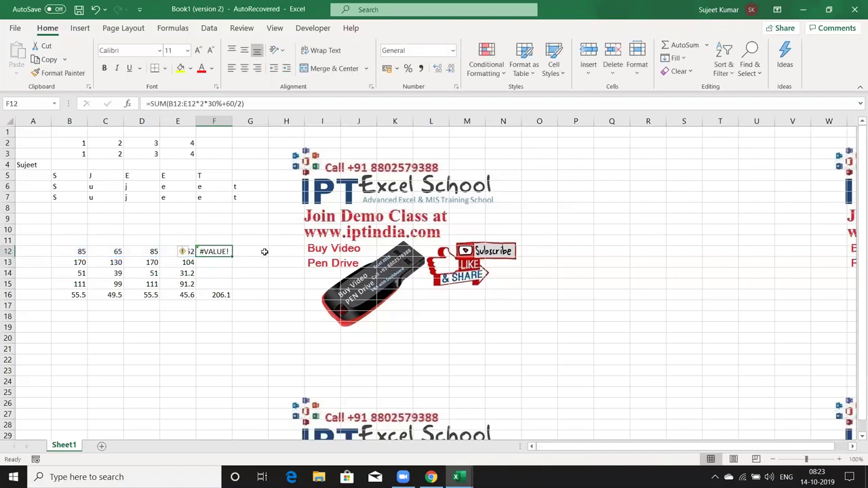
key("F2")
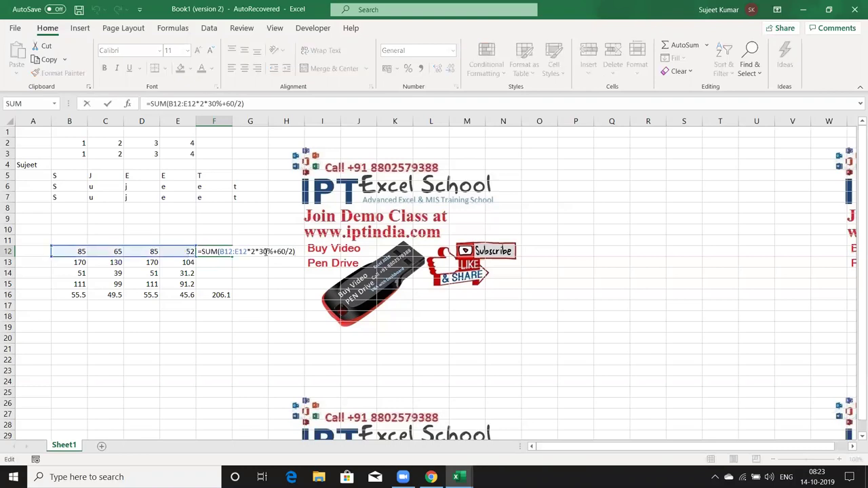
key("Left")
key("Left")
key("Left")
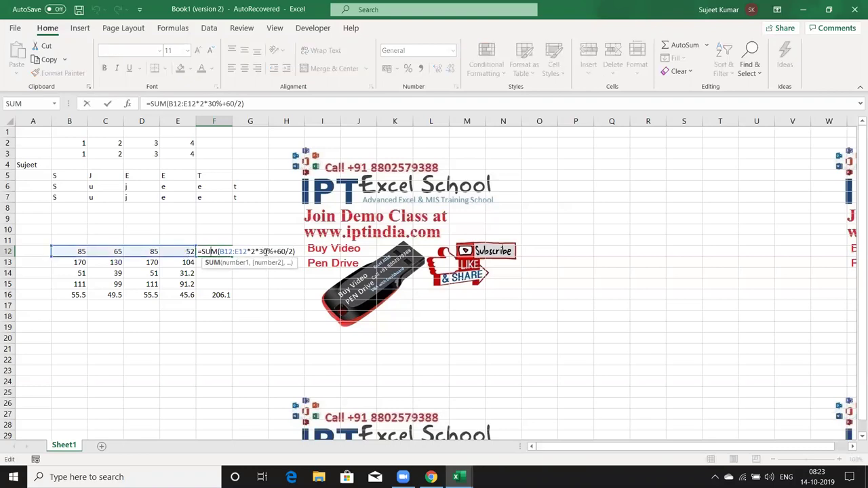
type("(")
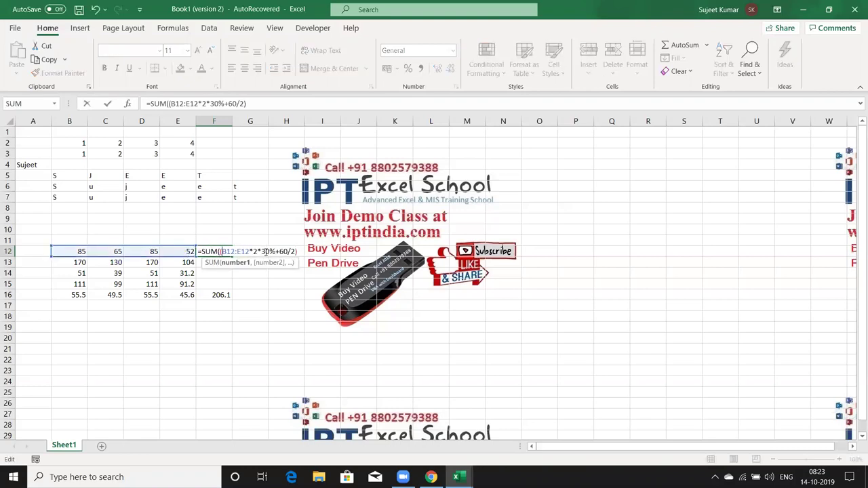
key("Right")
key("Right")
key("Right")
key("Right")
key("Right")
key("Right")
key("Right")
type(")")
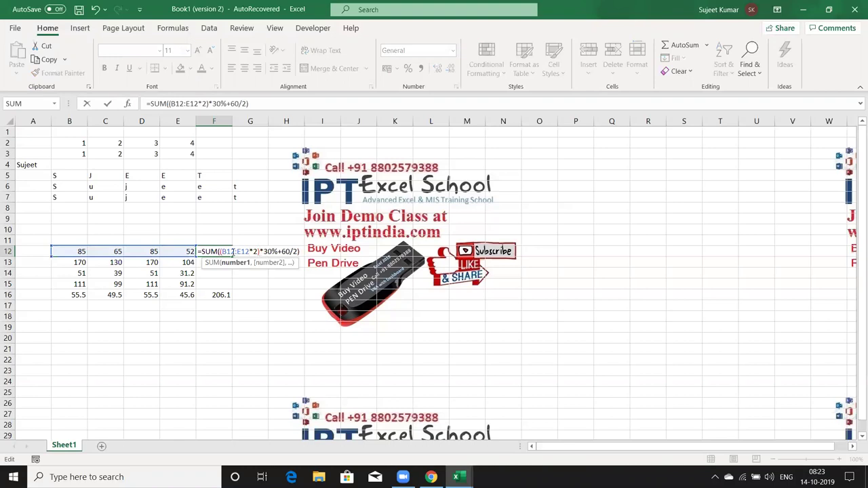
Add the remaining brackets so F12 reads =SUM((((B12:E12*2)*30%)+60)/2).
left_click(218, 252)
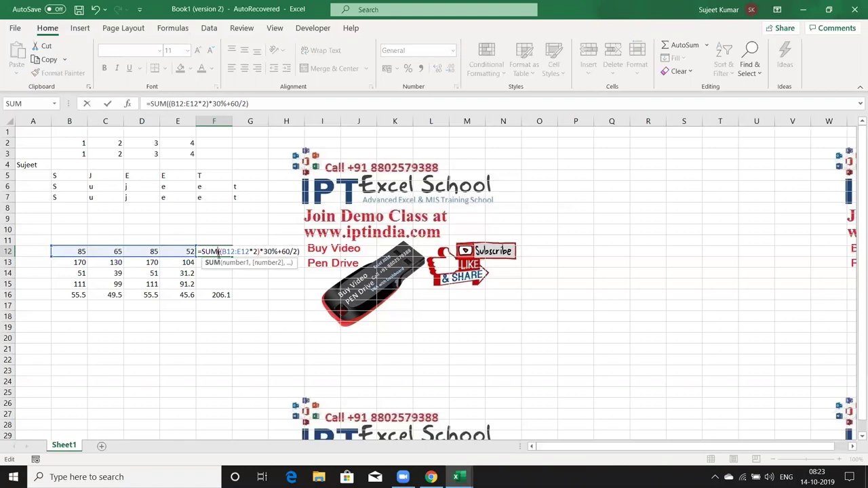
type("(")
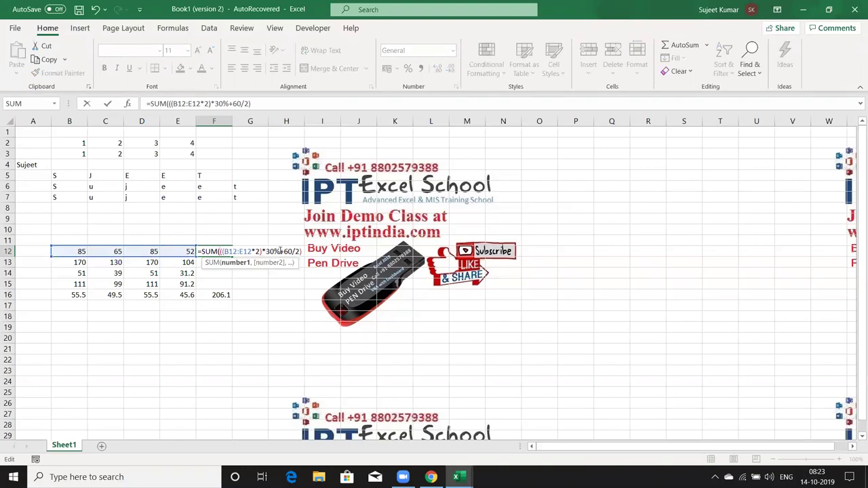
left_click(280, 252)
type(")")
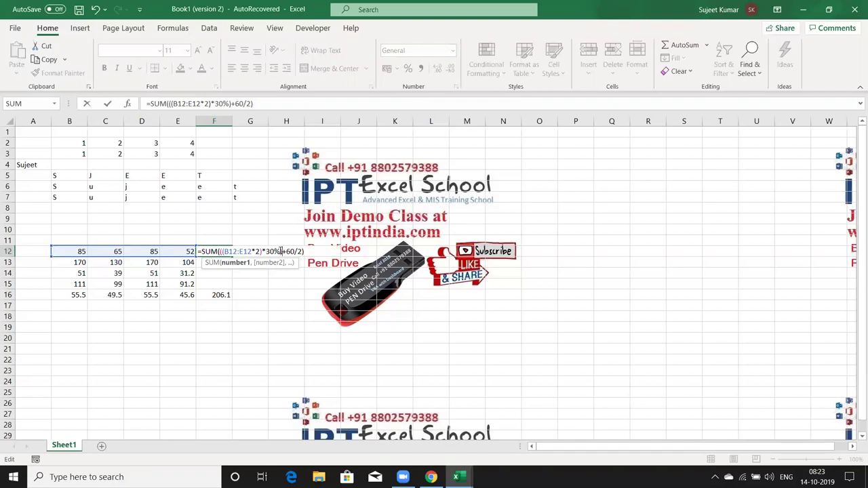
left_click(221, 251)
type("(")
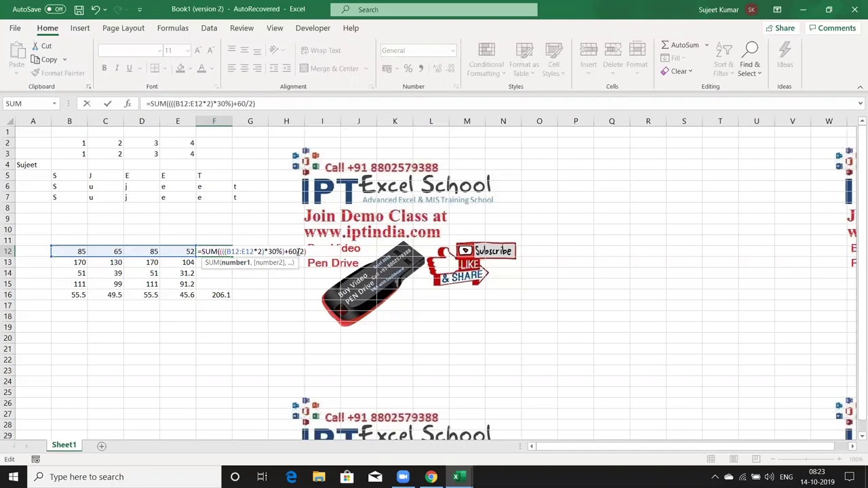
left_click(297, 251)
type(")")
Commit F12 as an array formula returning 206.1, compare with F16, then switch to Chrome.
key("ctrl+shift+Return")
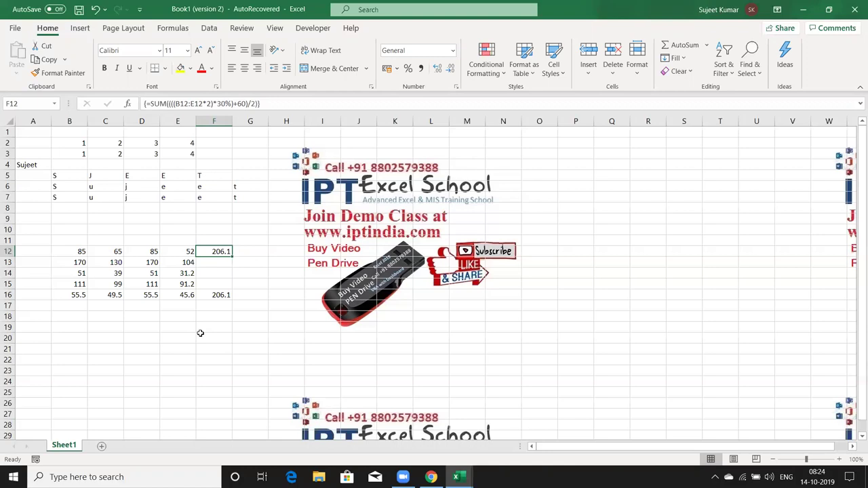
key("Down")
key("Down")
key("Down")
key("Down")
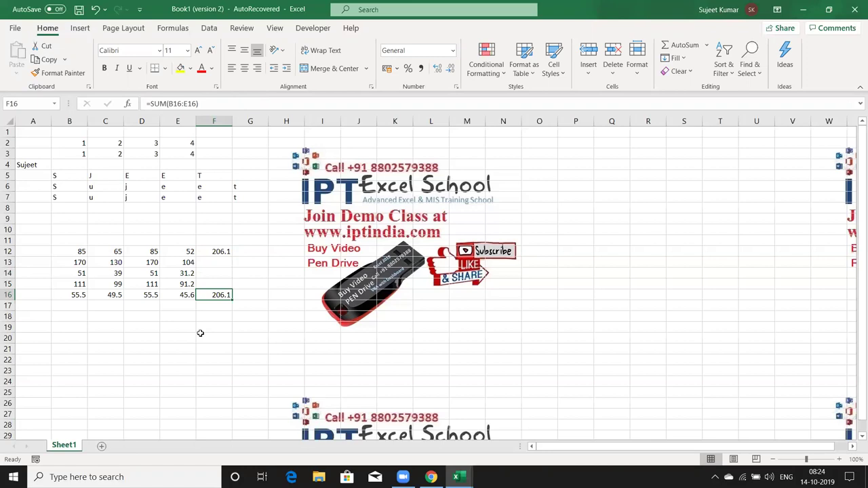
key("Down")
key("Down")
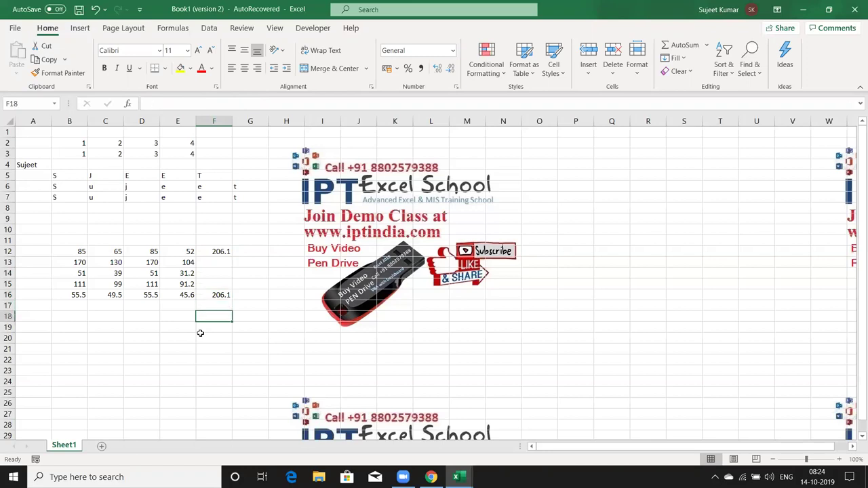
key("Up")
key("Up")
key("Up")
key("Up")
key("Up")
key("Up")
key("Up")
key("Up")
key("Up")
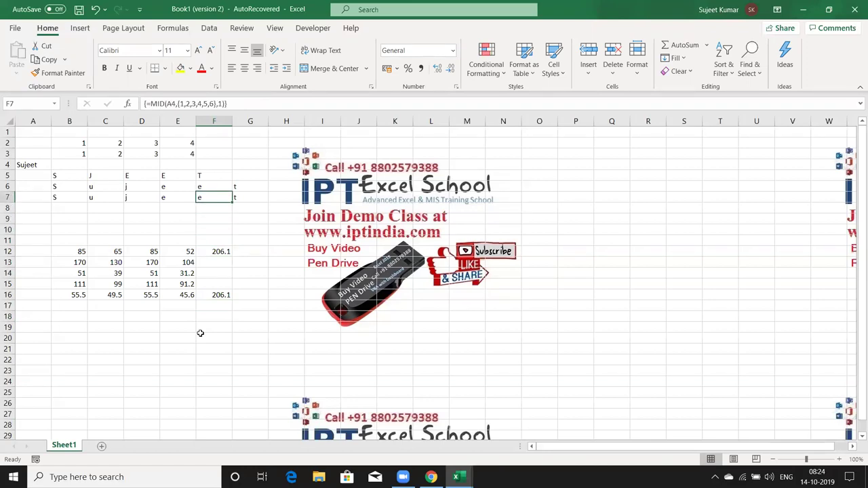
key("Down")
key("Down")
key("Down")
key("Down")
key("Down")
key("Down")
key("Down")
key("Down")
key("Down")
key("Down")
key("Left")
key("Left")
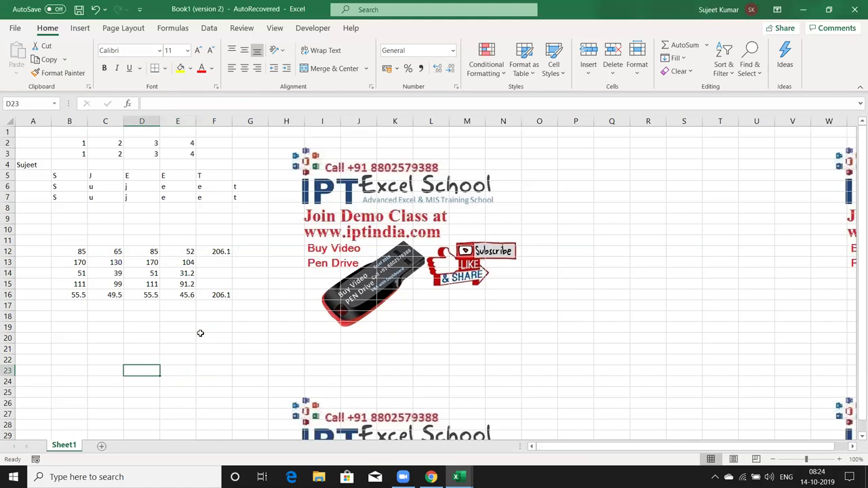
key("Left")
key("Left")
key("Left")
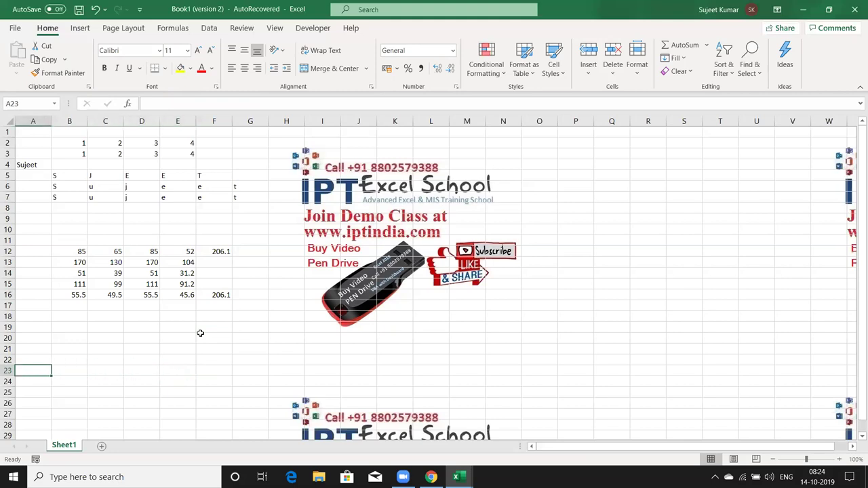
key("Up")
key("Up")
key("Up")
key("Up")
key("Up")
key("Up")
key("Up")
key("Up")
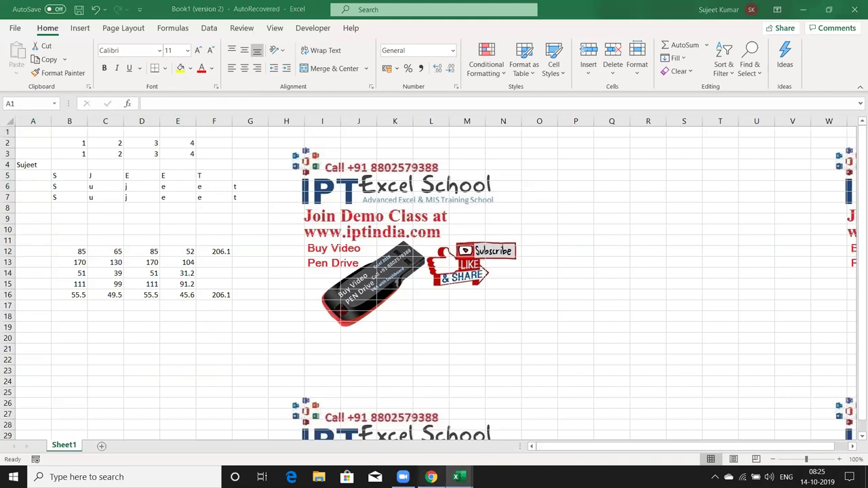
left_click(431, 477)
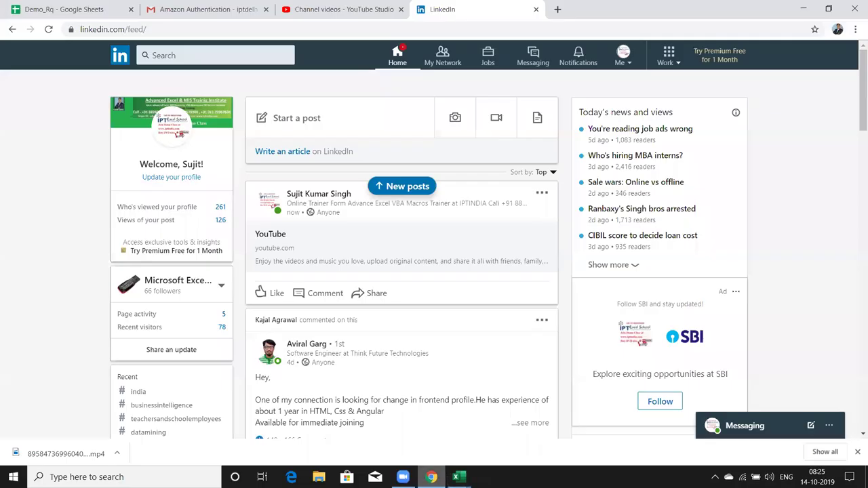
Open a new Chrome tab on google.com.
left_click(557, 12)
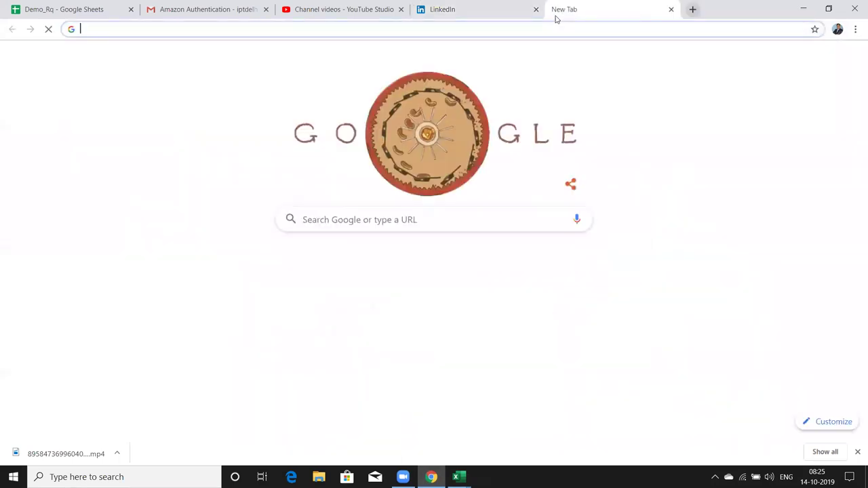
type("GOO")
key("Return")
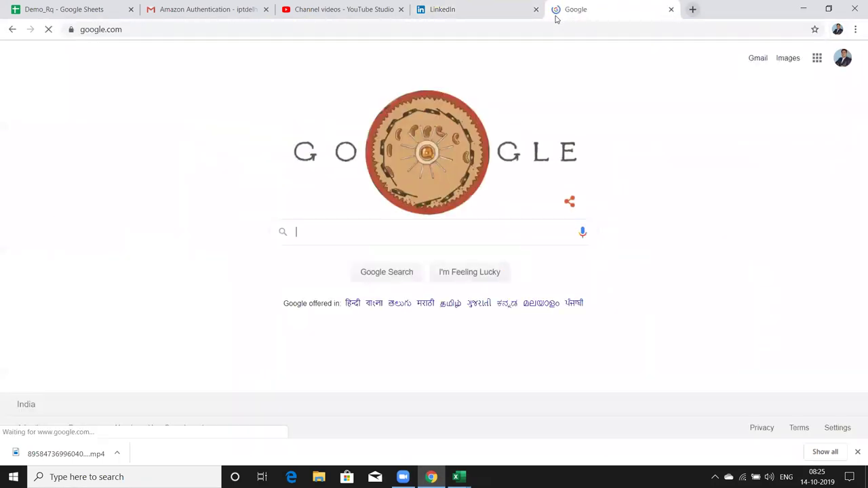
Search Google for 'array formula in excel' and look over the results.
type("le")
key("BackSpace")
type("ARRAY ")
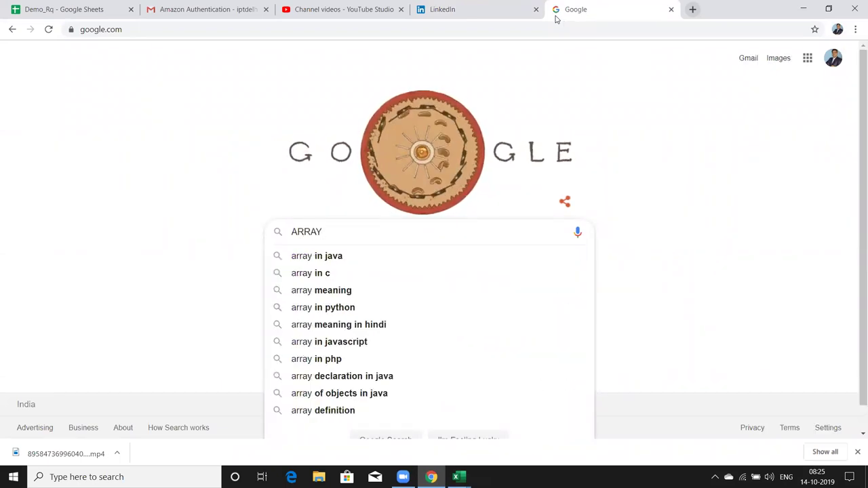
type("FORM")
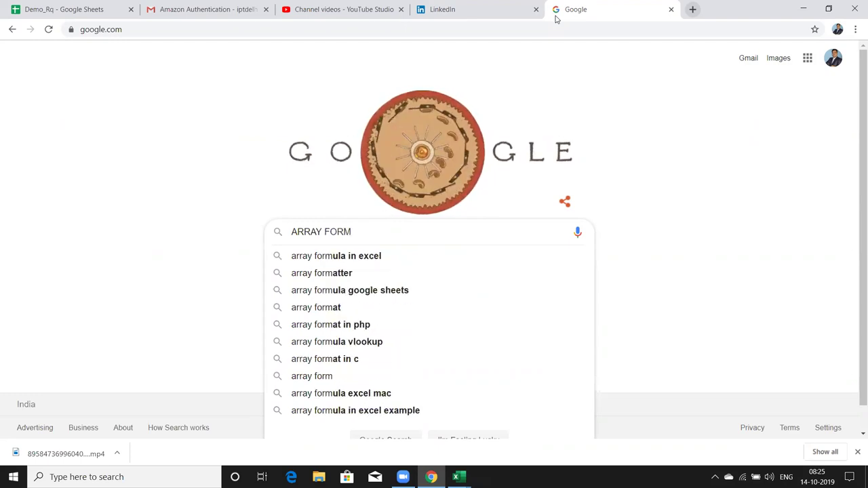
key("Down")
key("Return")
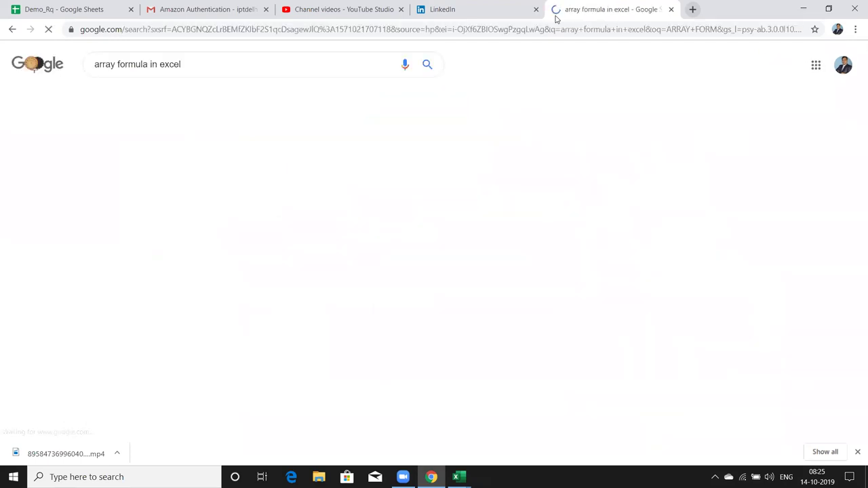
key("Down")
key("Down")
key("Down")
key("Down")
key("Down")
key("Down")
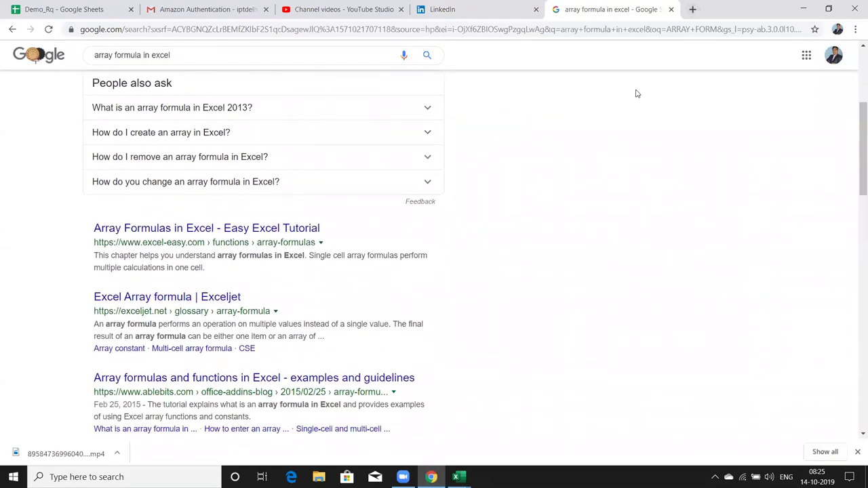
Open the Excel Easy Array Formulas tutorial and read down through the page.
left_click(315, 234)
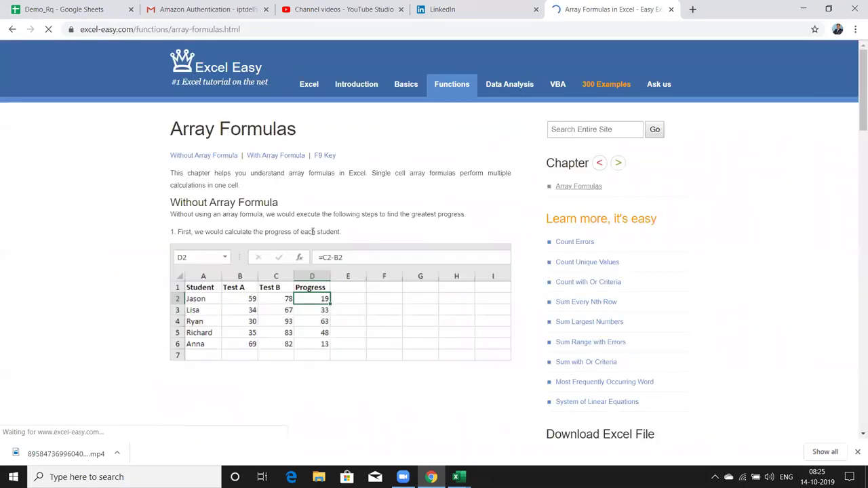
scroll(312, 232, "down", 2)
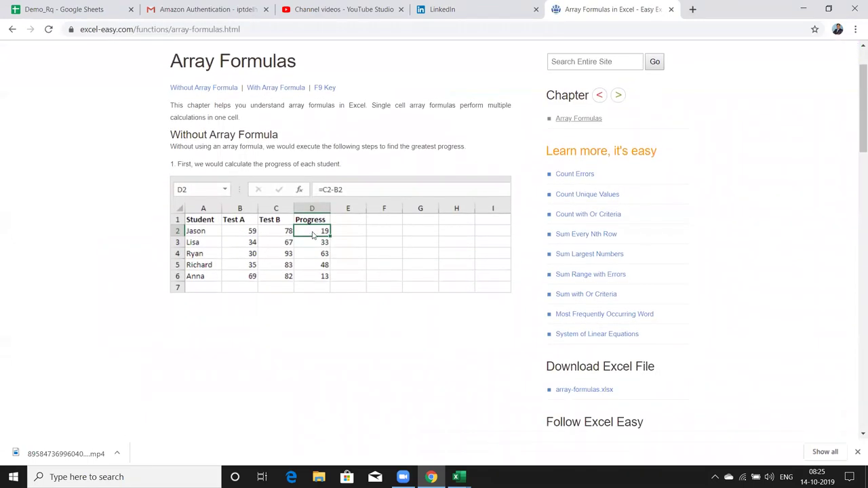
scroll(313, 234, "down", 2)
scroll(313, 236, "down", 3)
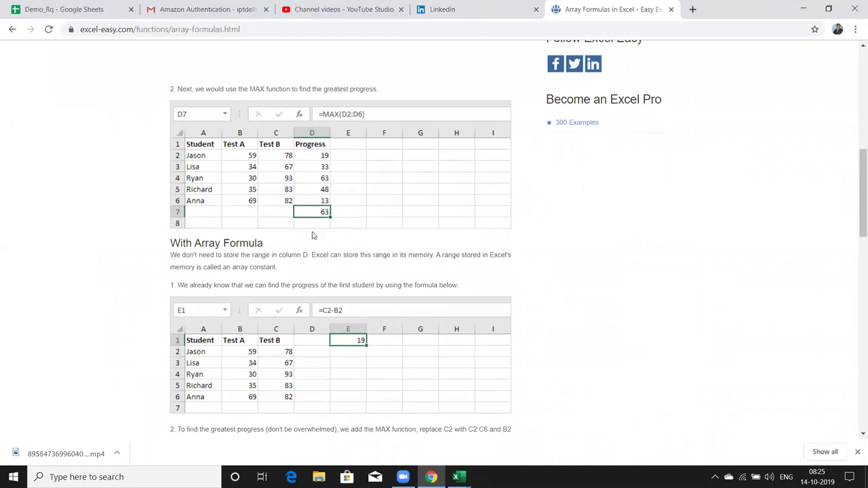
scroll(312, 235, "down", 3)
scroll(312, 236, "down", 2)
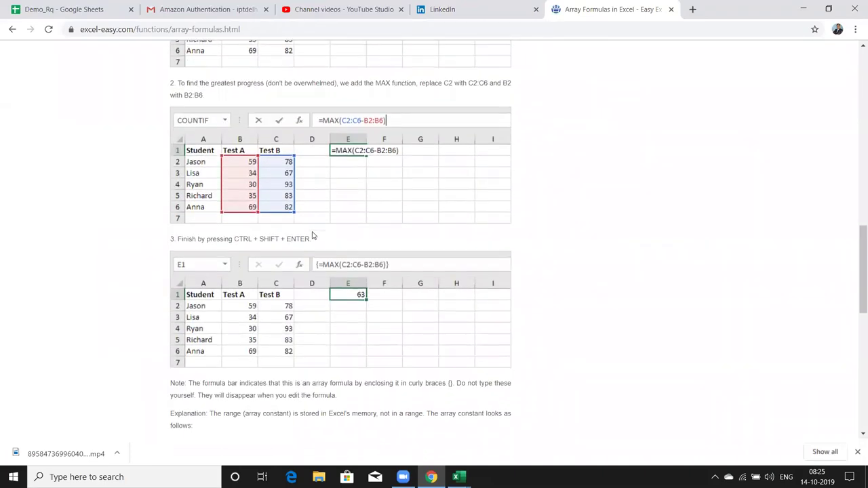
scroll(312, 235, "down", 2)
scroll(313, 235, "down", 3)
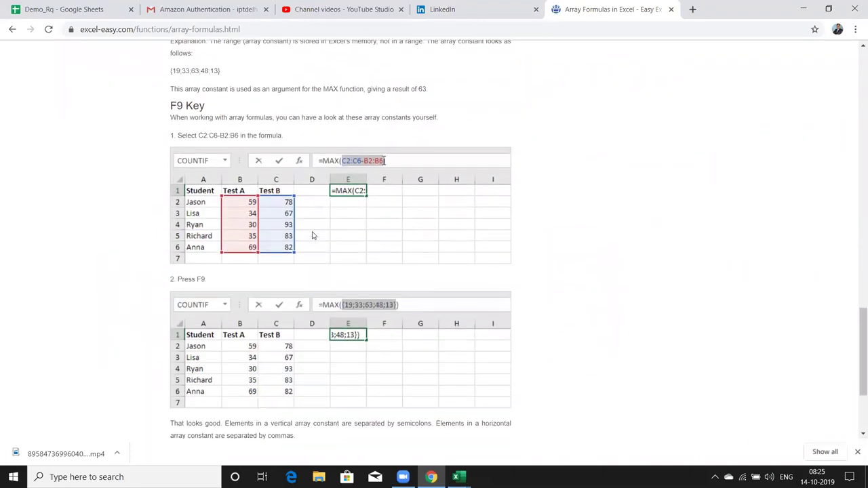
scroll(312, 235, "down", 2)
scroll(312, 235, "down", 1)
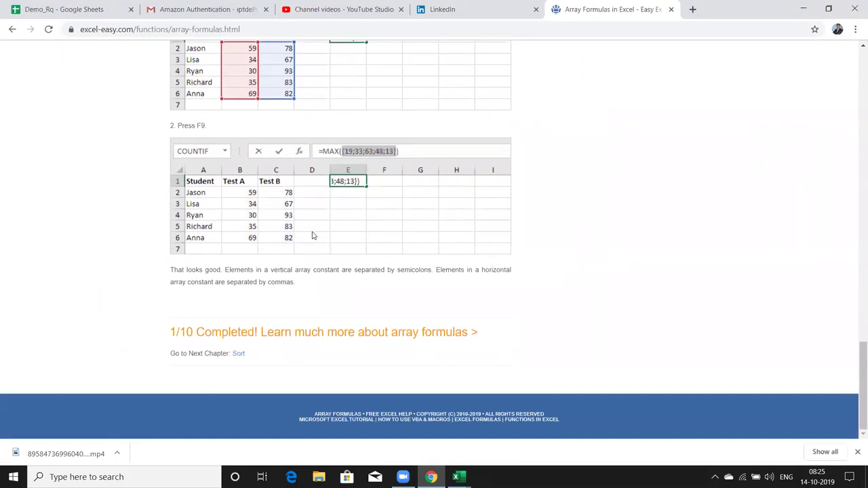
Return to the top of the tutorial, then show the Windows desktop with Win+D.
scroll(312, 236, "up", 1)
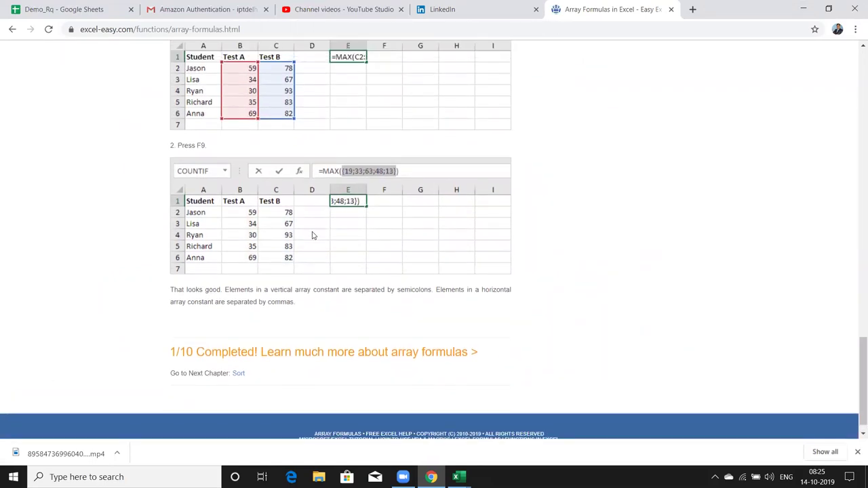
scroll(313, 235, "up", 2)
scroll(313, 235, "up", 4)
scroll(312, 235, "up", 5)
scroll(312, 236, "up", 4)
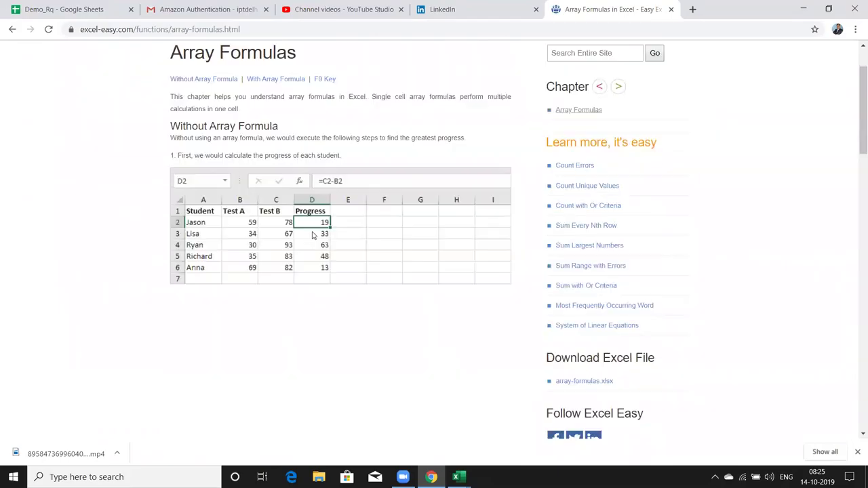
scroll(312, 235, "up", 2)
key("super+d")
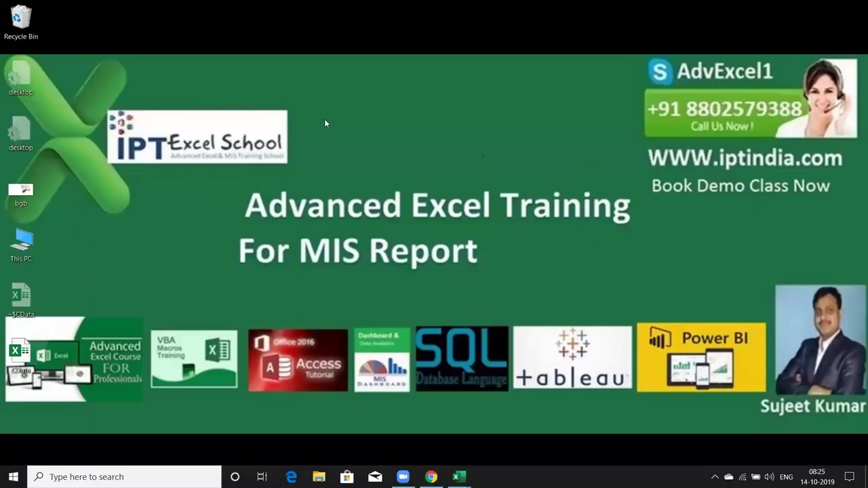